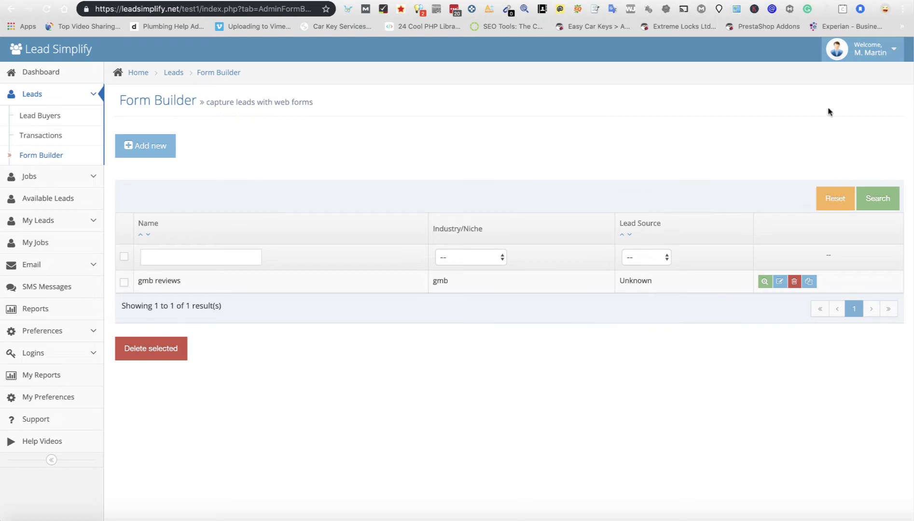
Step: Go from the Zapier tab to the dashboard and start a new zap with Make a Zap!
{"action": "left_click", "coordinate": [196, 0]}
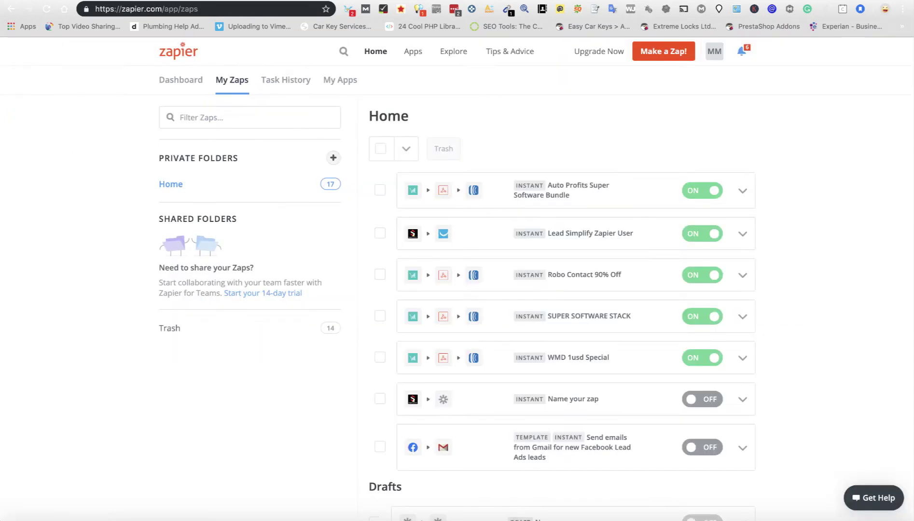
{"action": "scroll", "coordinate": [197, 154], "scroll_direction": "up", "scroll_amount": 2}
{"action": "left_click", "coordinate": [184, 57]}
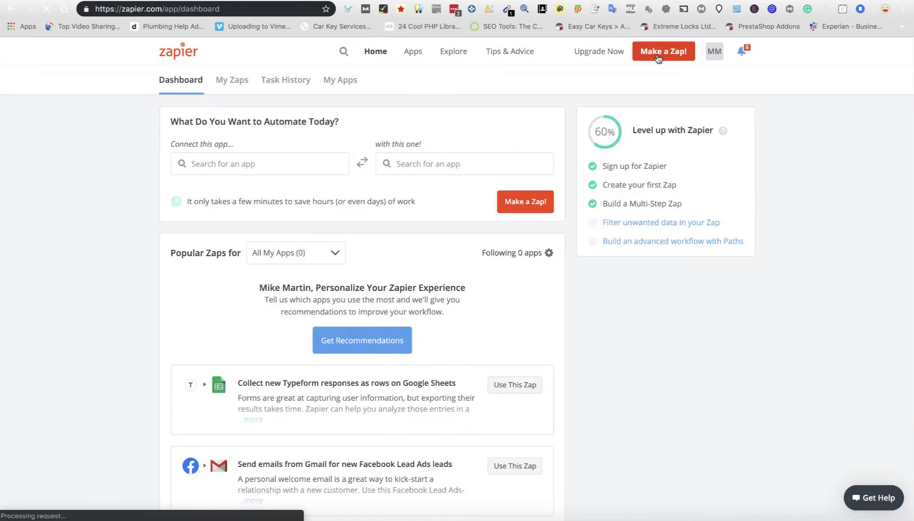
{"action": "left_click", "coordinate": [658, 53]}
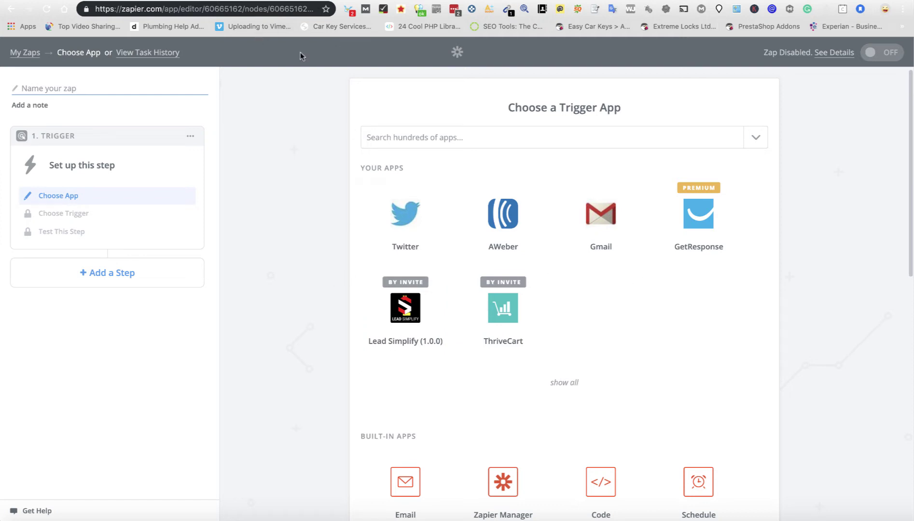
Step: Set the trigger to Lead Simplify New Lead using the Test1 account
{"action": "left_click", "coordinate": [404, 303]}
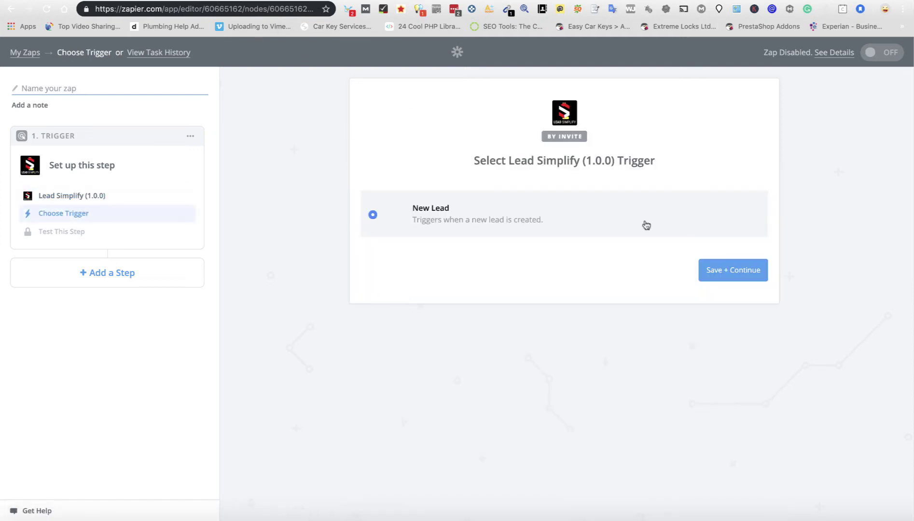
{"action": "left_click", "coordinate": [722, 273]}
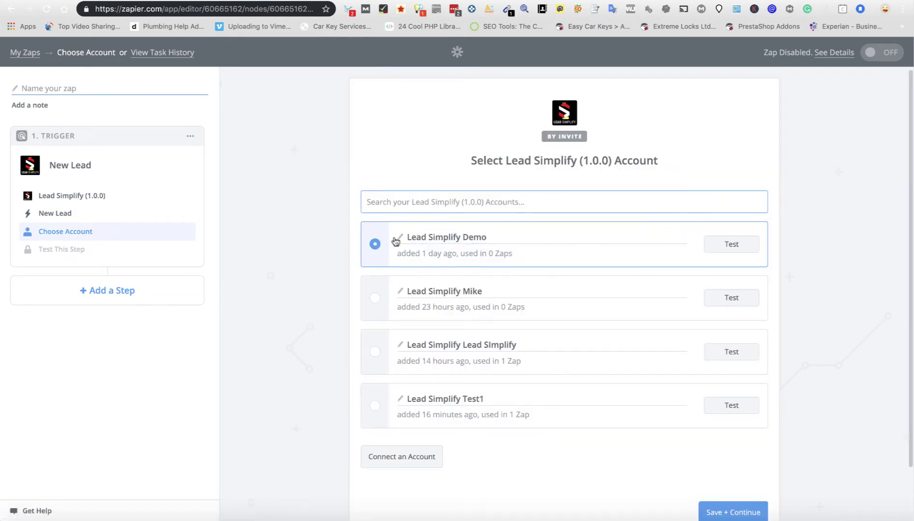
{"action": "left_click", "coordinate": [375, 408]}
{"action": "scroll", "coordinate": [515, 361], "scroll_direction": "down", "scroll_amount": 2}
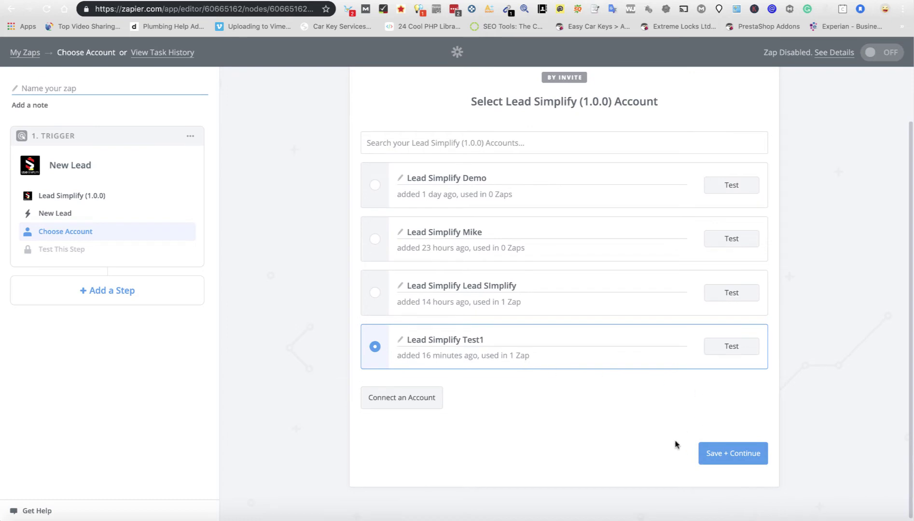
{"action": "left_click", "coordinate": [729, 459]}
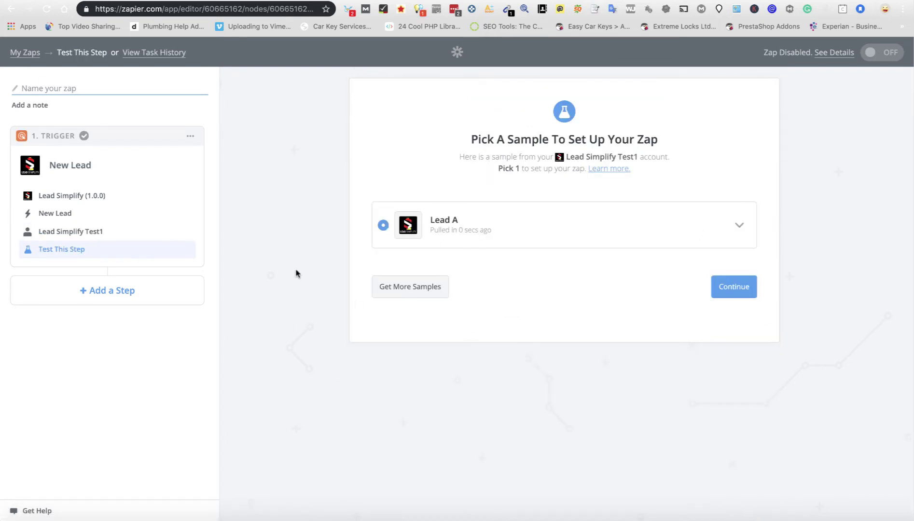
Step: Review the fields of sample Lead A and continue with it as the test lead
{"action": "left_click", "coordinate": [739, 225]}
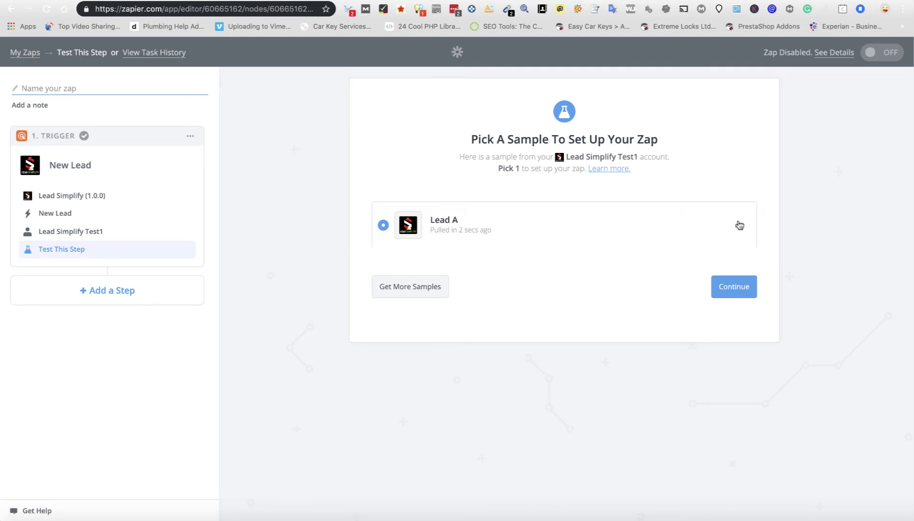
{"action": "scroll", "coordinate": [588, 324], "scroll_direction": "down", "scroll_amount": 3}
{"action": "scroll", "coordinate": [588, 323], "scroll_direction": "down", "scroll_amount": 5}
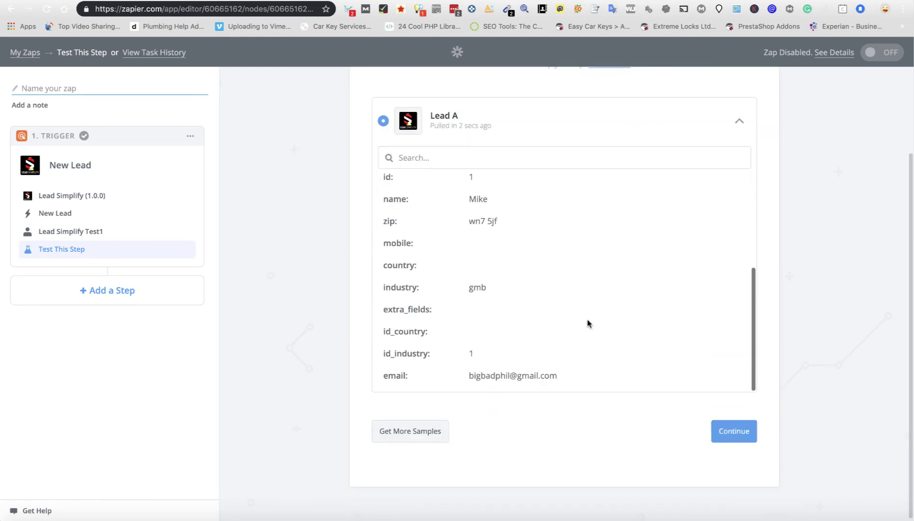
{"action": "scroll", "coordinate": [588, 324], "scroll_direction": "up", "scroll_amount": 5}
{"action": "scroll", "coordinate": [609, 259], "scroll_direction": "up", "scroll_amount": 3}
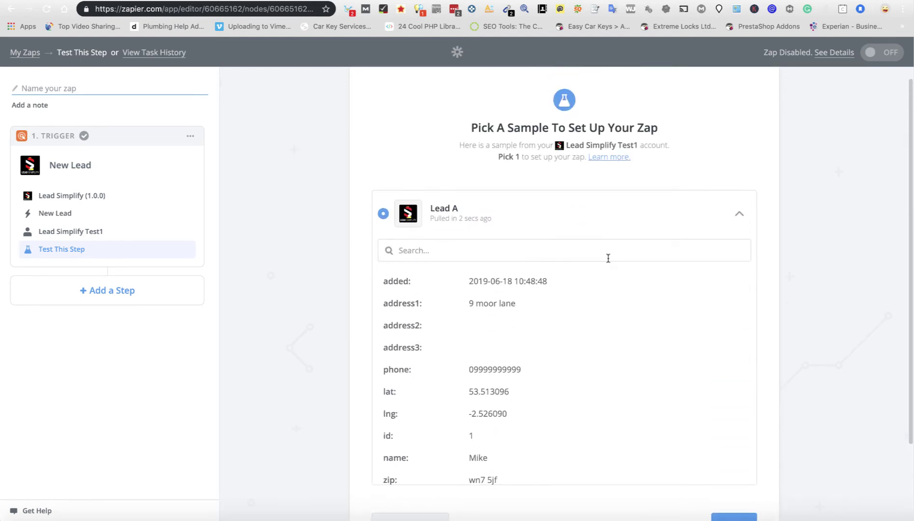
{"action": "scroll", "coordinate": [587, 336], "scroll_direction": "down", "scroll_amount": 5}
{"action": "scroll", "coordinate": [588, 337], "scroll_direction": "up", "scroll_amount": 5}
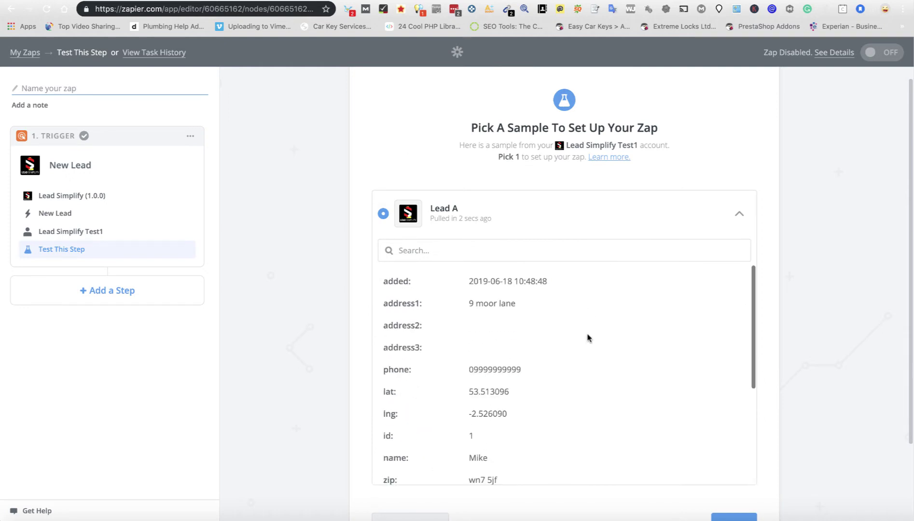
{"action": "left_click", "coordinate": [741, 215]}
{"action": "left_click", "coordinate": [733, 288]}
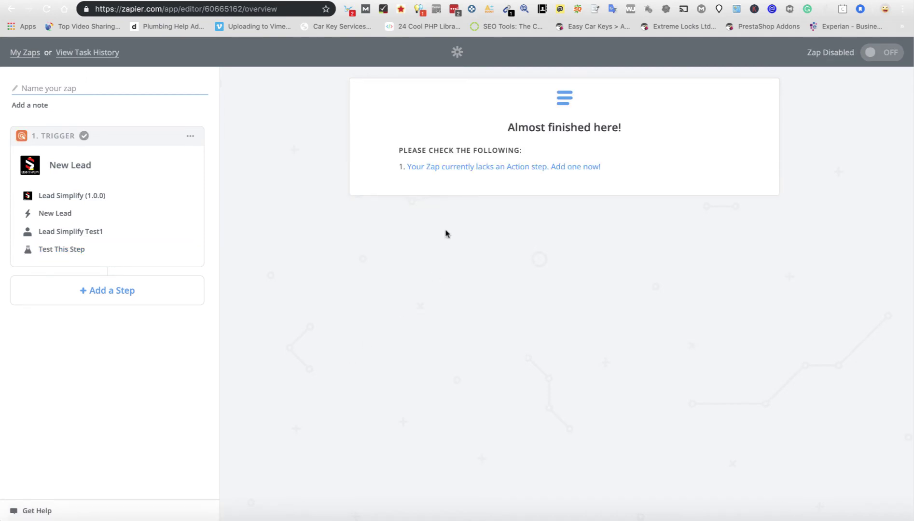
Step: Add an action step via 'Add one now!', then view GetResponse's Lists showing gmb_reviews
{"action": "left_click", "coordinate": [488, 169]}
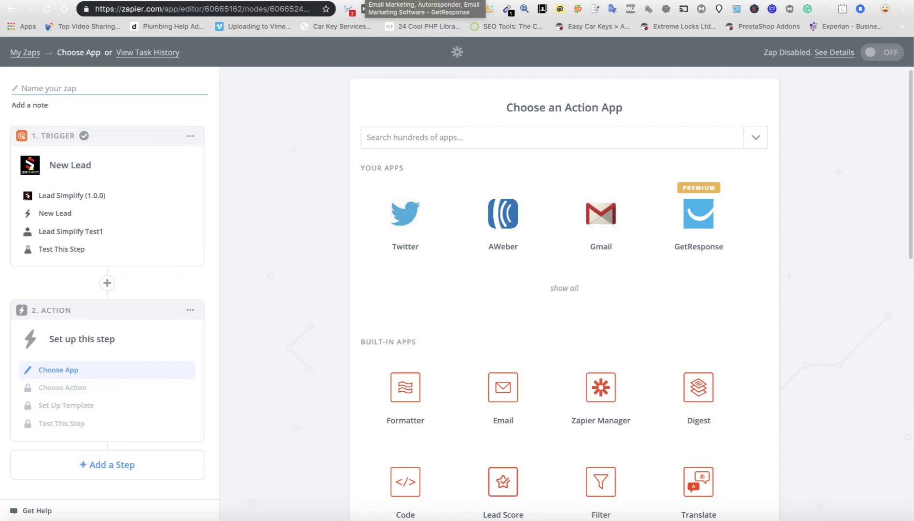
{"action": "left_click", "coordinate": [365, 8]}
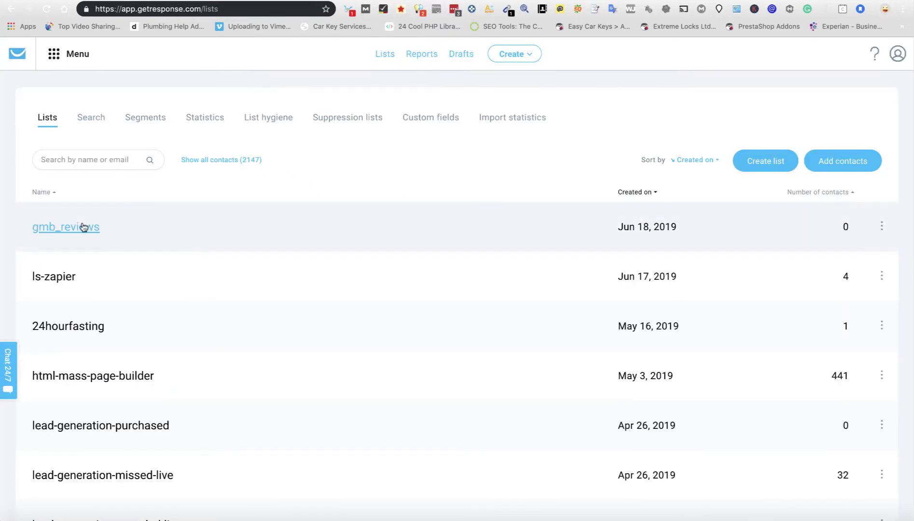
Step: Start a new autoresponder from the gmb_reviews list's autoresponders view
{"action": "left_click", "coordinate": [885, 228]}
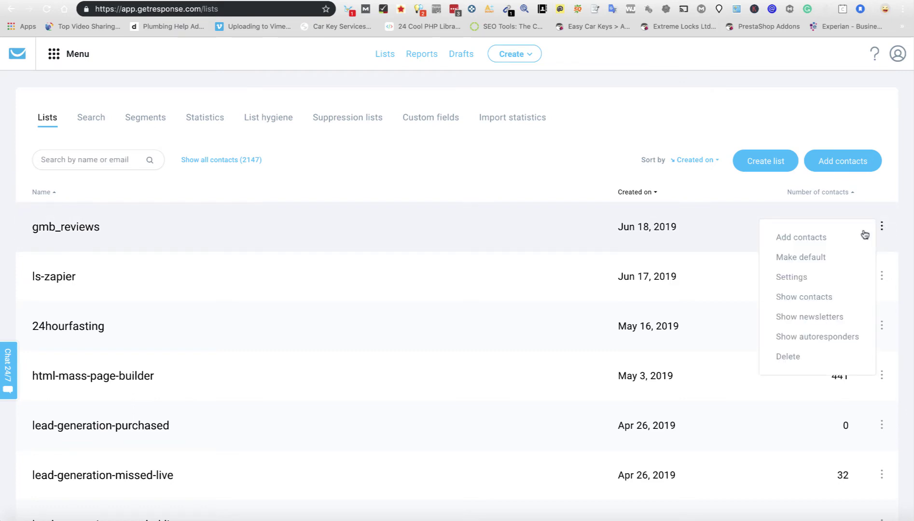
{"action": "left_click", "coordinate": [805, 337]}
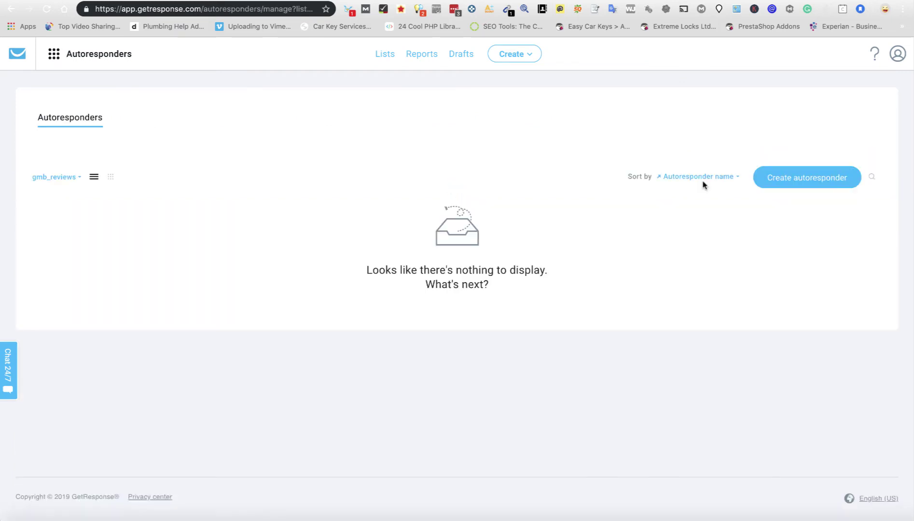
{"action": "left_click", "coordinate": [782, 179]}
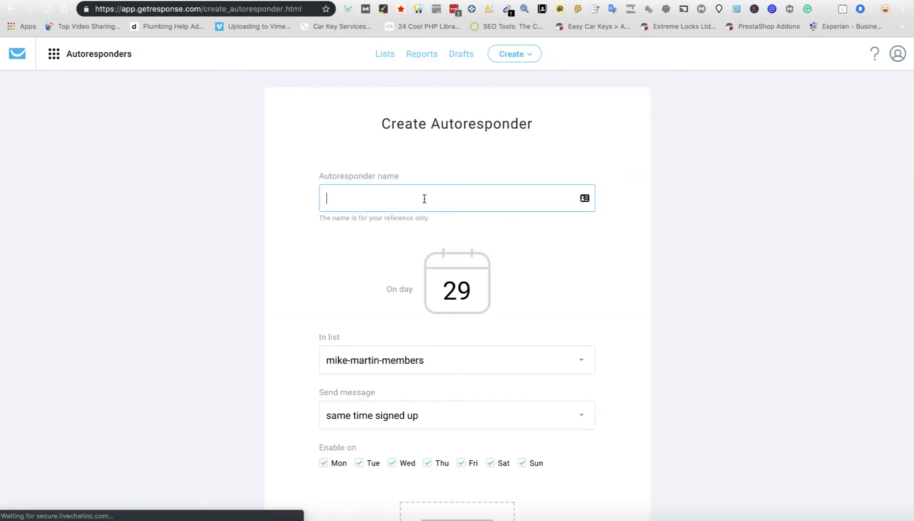
Step: Name the autoresponder GMB Reviews, send it on day 1, and assign it to gmb_reviews
{"action": "type", "text": "GMB Reviews"}
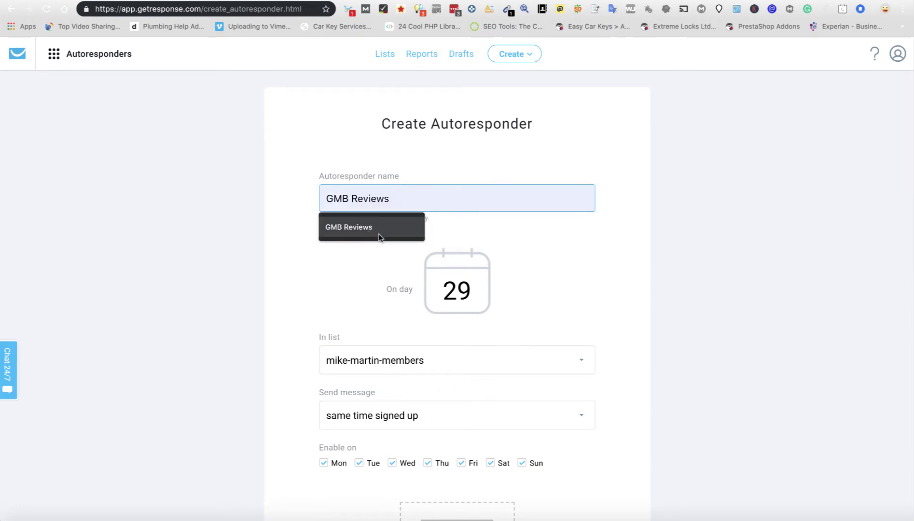
{"action": "left_click", "coordinate": [371, 232]}
{"action": "double_click", "coordinate": [453, 290]}
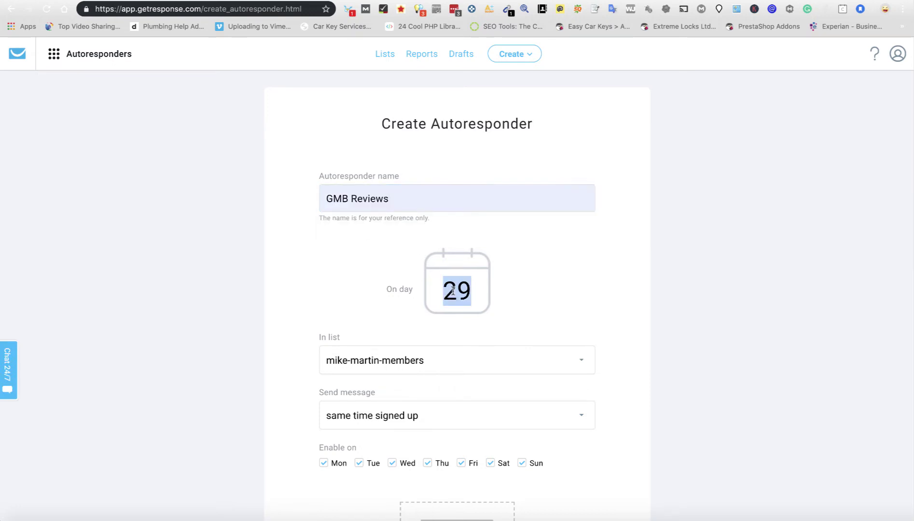
{"action": "type", "text": "1"}
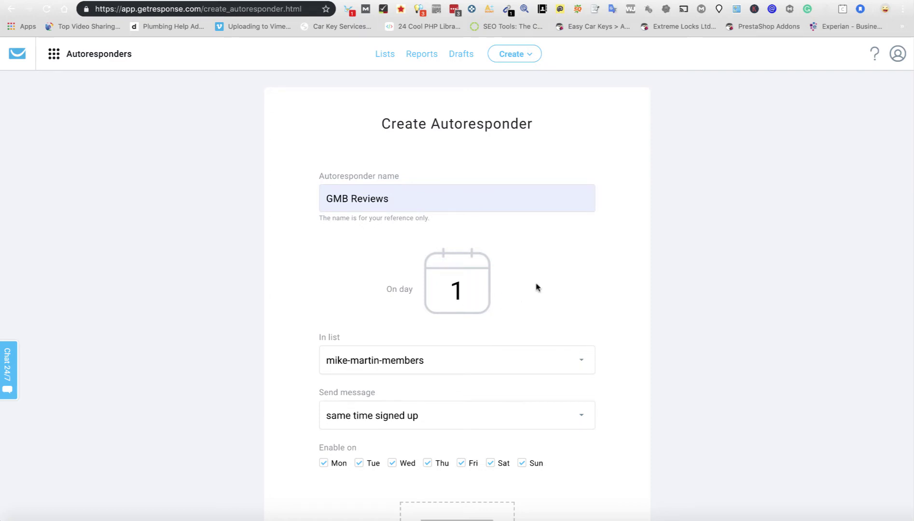
{"action": "scroll", "coordinate": [516, 280], "scroll_direction": "down", "scroll_amount": 2}
{"action": "left_click", "coordinate": [450, 320]}
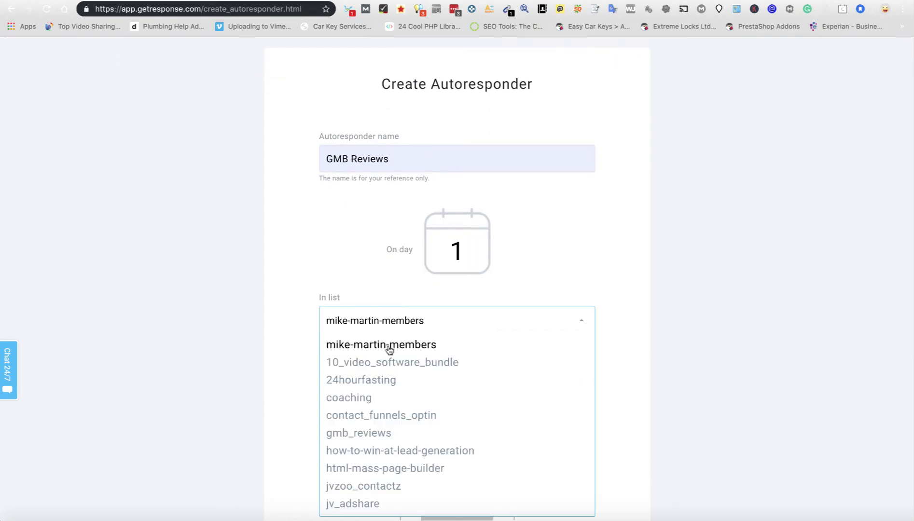
{"action": "left_click", "coordinate": [380, 434]}
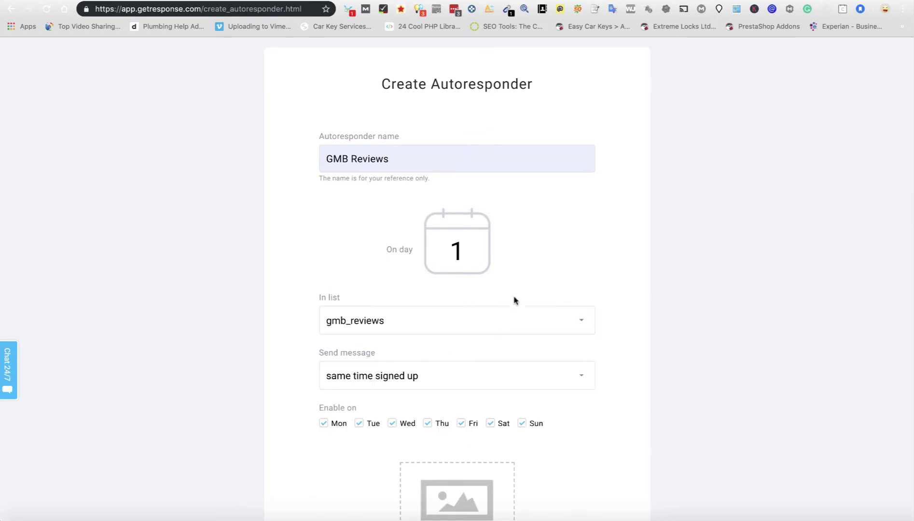
{"action": "scroll", "coordinate": [561, 286], "scroll_direction": "down", "scroll_amount": 3}
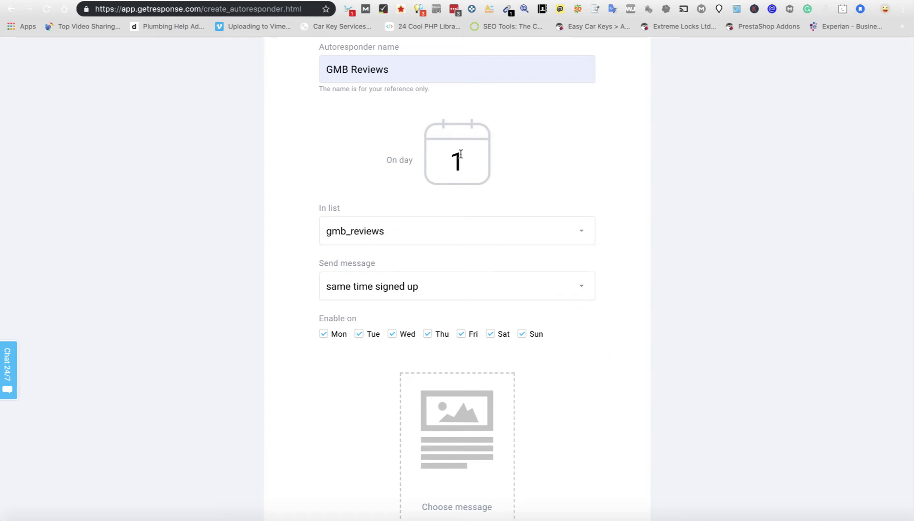
{"action": "scroll", "coordinate": [572, 389], "scroll_direction": "down", "scroll_amount": 1}
{"action": "scroll", "coordinate": [572, 390], "scroll_direction": "down", "scroll_amount": 3}
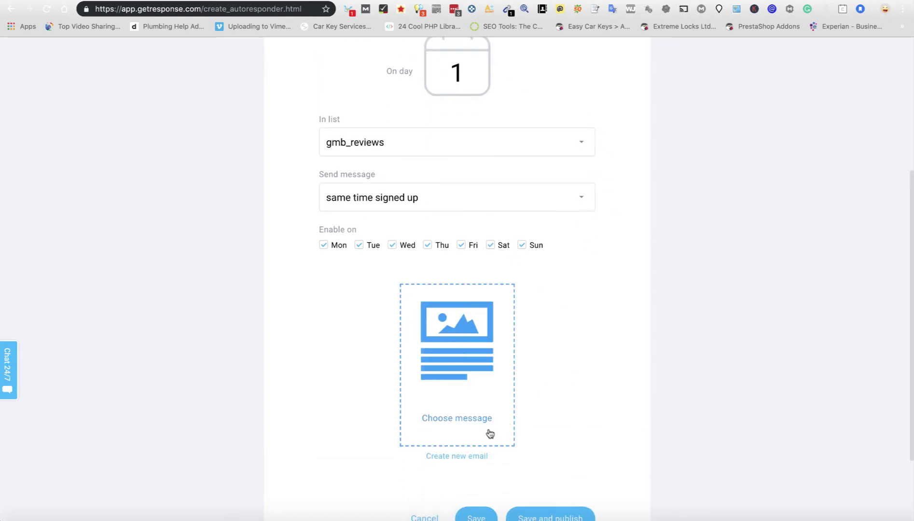
{"action": "scroll", "coordinate": [489, 433], "scroll_direction": "down", "scroll_amount": 3}
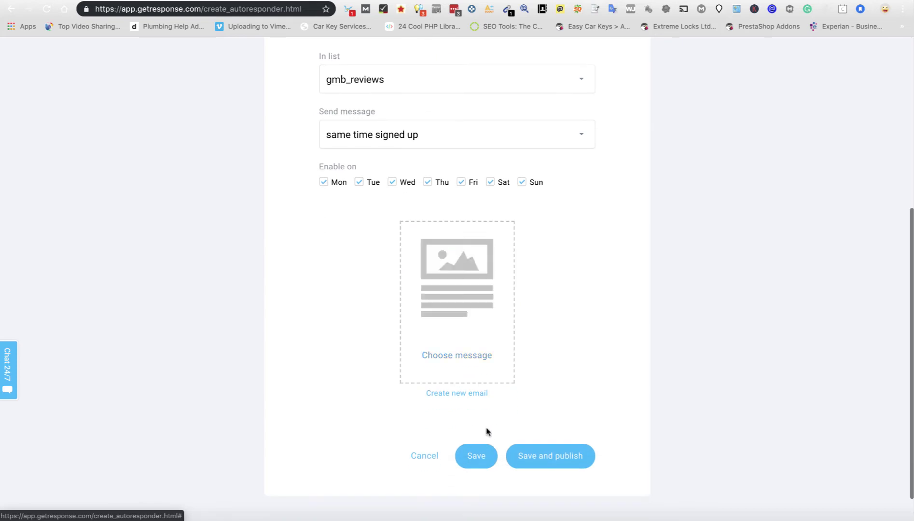
Step: Create a new email for the autoresponder with message name GMB Reviews
{"action": "left_click", "coordinate": [452, 395]}
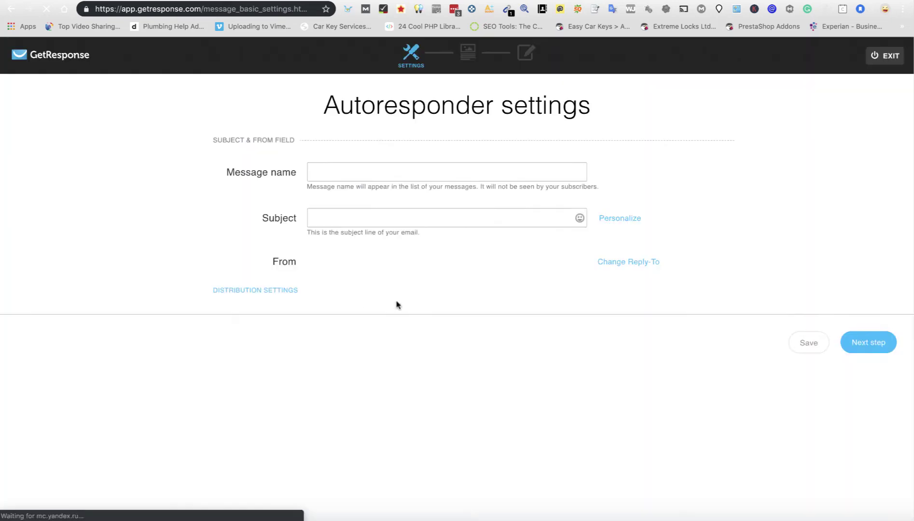
{"action": "left_click", "coordinate": [322, 174]}
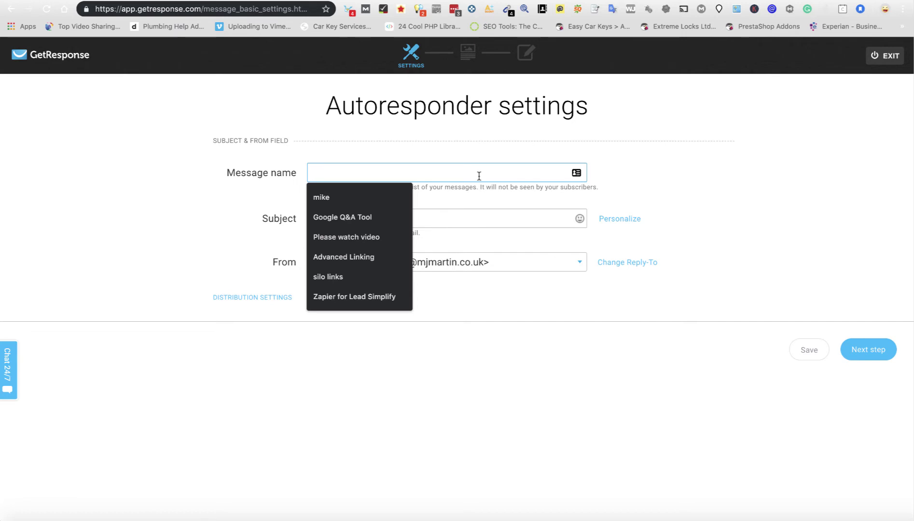
{"action": "type", "text": "GMB Revie"}
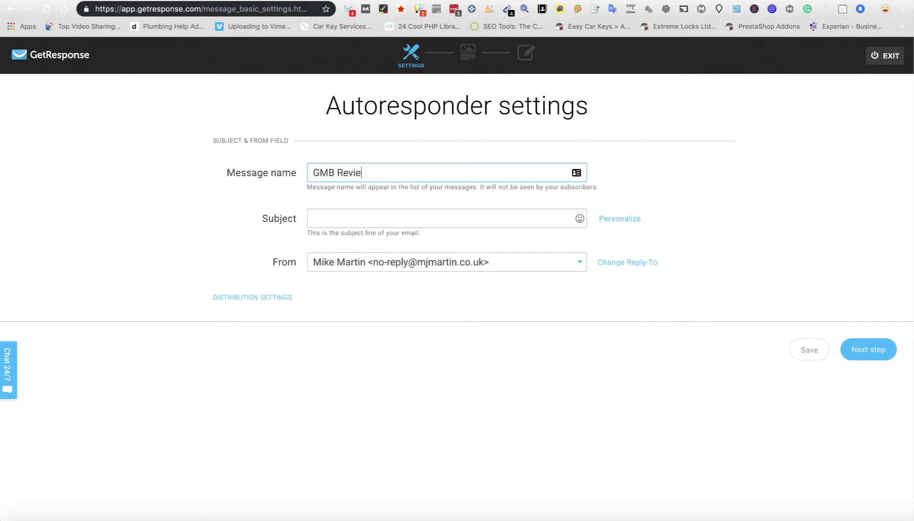
{"action": "type", "text": "ws"}
Step: Set the subject to 'Hi [[name]] - Thanks for using our service' and proceed to templates
{"action": "left_click", "coordinate": [620, 220]}
{"action": "left_click", "coordinate": [627, 258]}
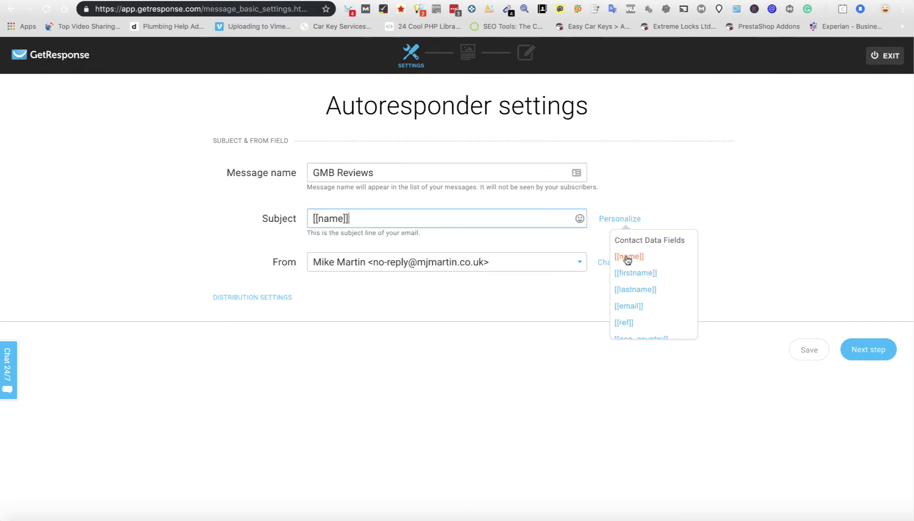
{"action": "left_click", "coordinate": [313, 219]}
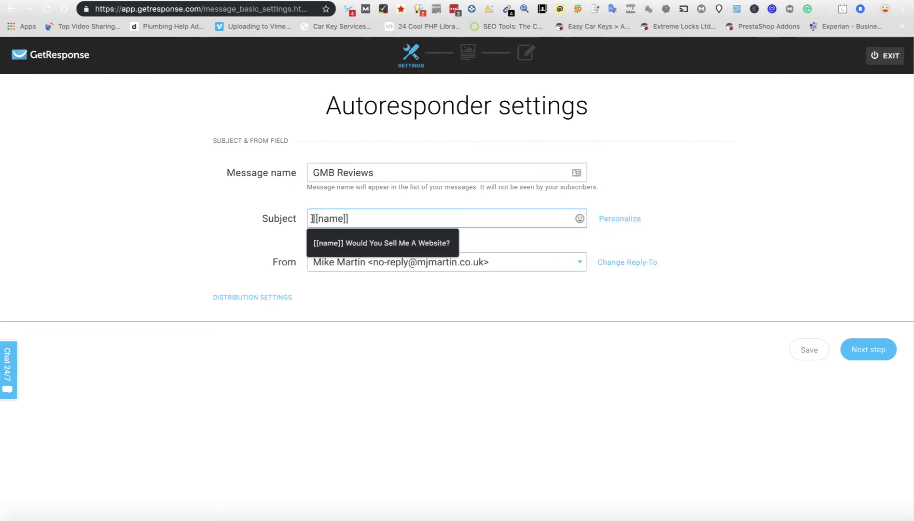
{"action": "type", "text": "Hi"}
{"action": "left_click", "coordinate": [389, 220]}
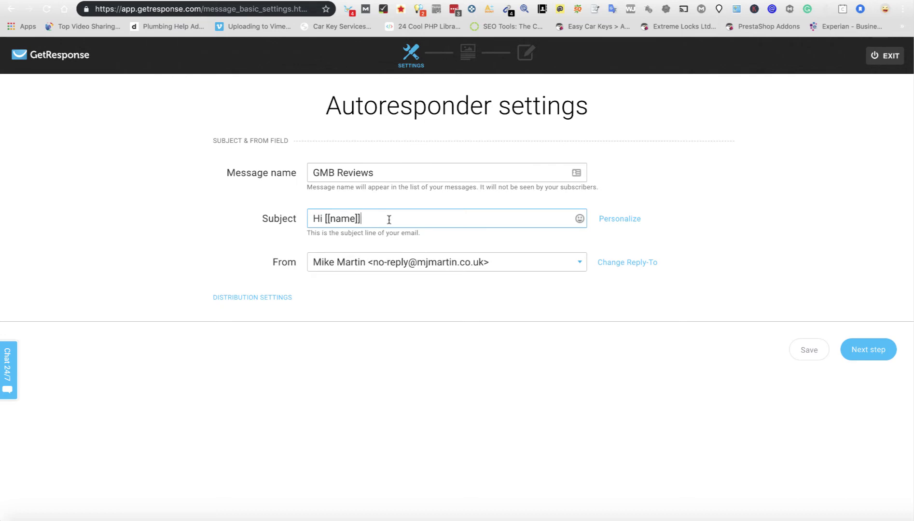
{"action": "type", "text": "- Thanks for using ou"}
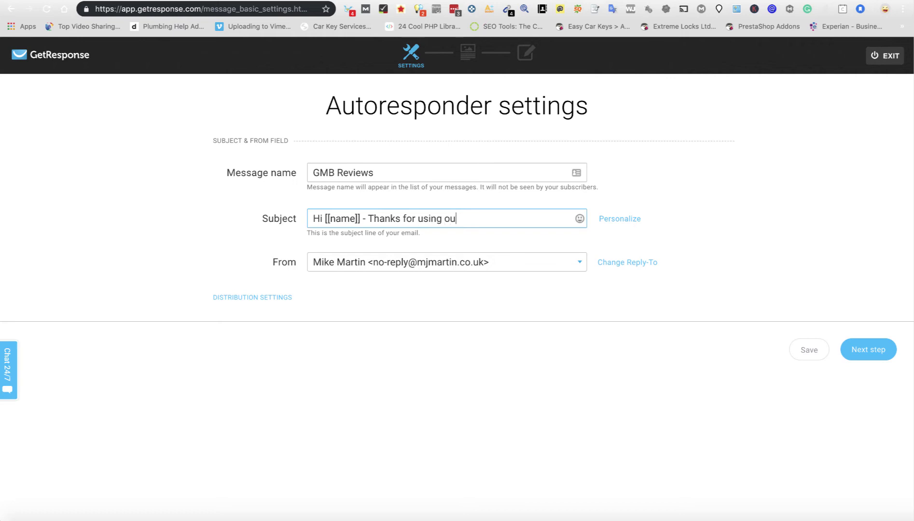
{"action": "type", "text": "r service"}
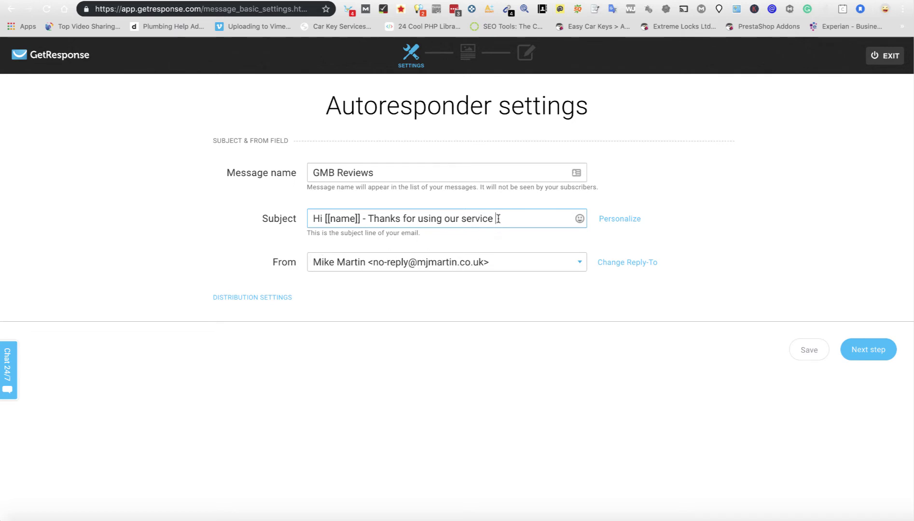
{"action": "left_click", "coordinate": [859, 360]}
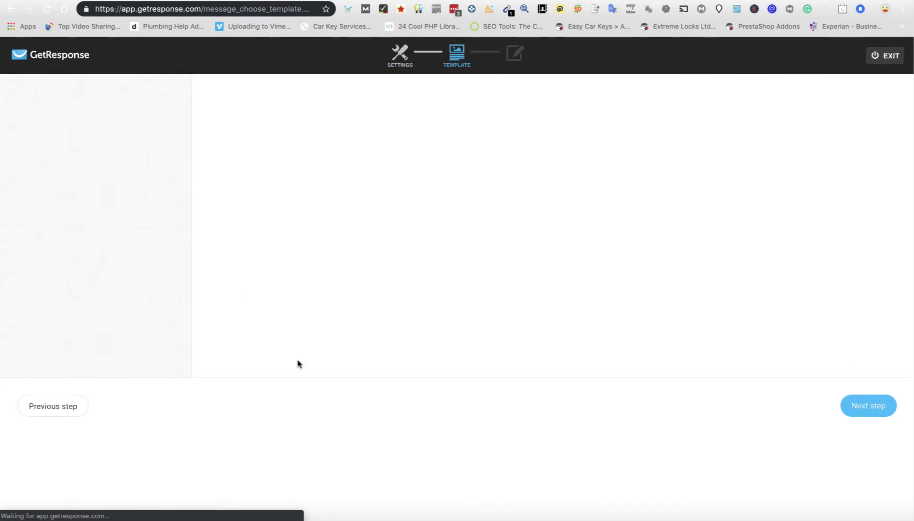
Step: Start from a blank HTML code template in WYSIWYG mode and type the greeting 'Hi [[name]]'
{"action": "scroll", "coordinate": [174, 451], "scroll_direction": "down", "scroll_amount": 7}
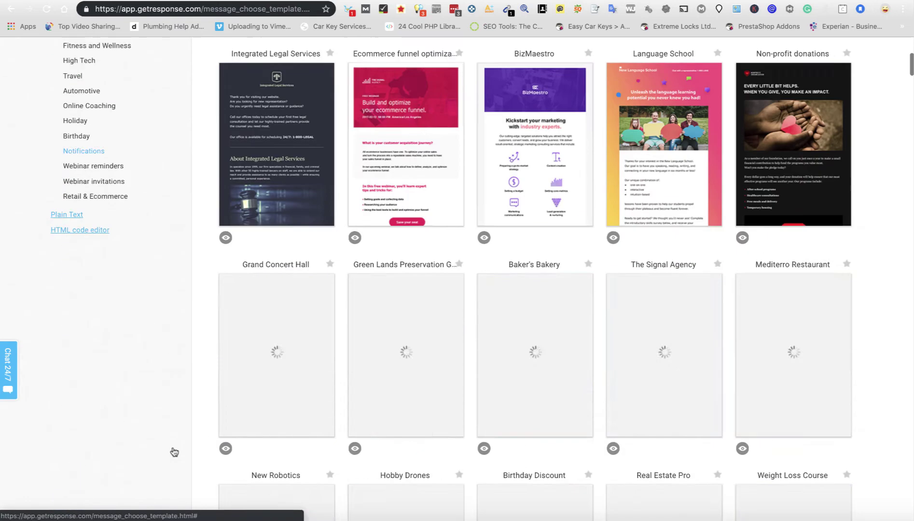
{"action": "left_click", "coordinate": [93, 175]}
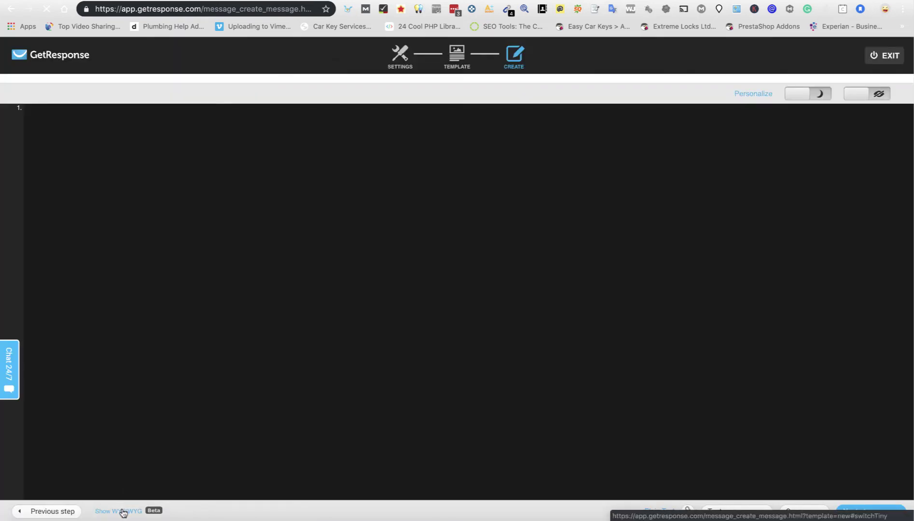
{"action": "left_click", "coordinate": [124, 512]}
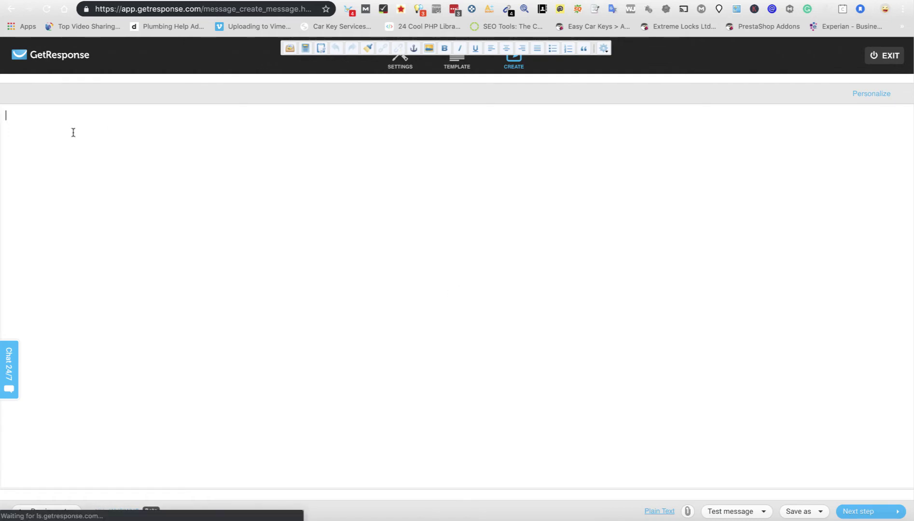
{"action": "type", "text": "Hi"}
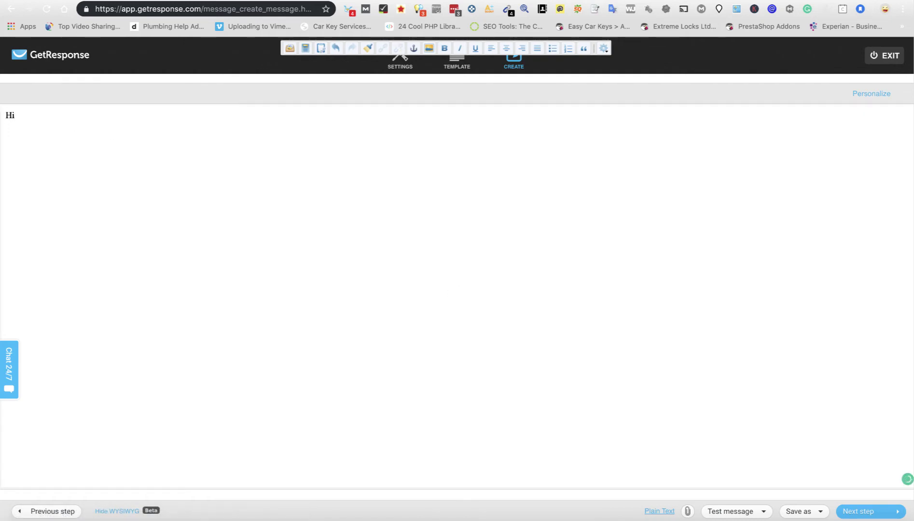
{"action": "left_click", "coordinate": [862, 95]}
{"action": "left_click", "coordinate": [817, 139]}
Step: Add thanks for the Locksmith service and a request to review on our Google page, fixing spelling
{"action": "type", "text": "Thank you for using ou"}
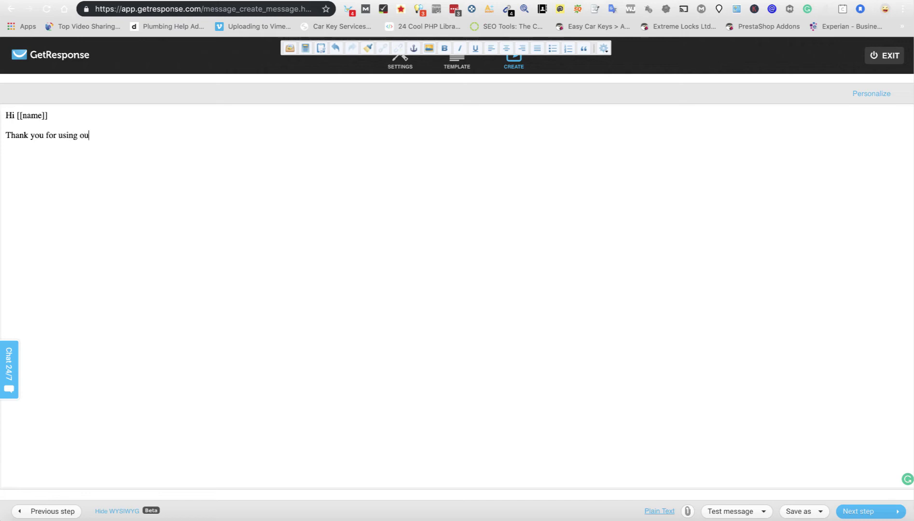
{"action": "type", "text": "r Locksmith "}
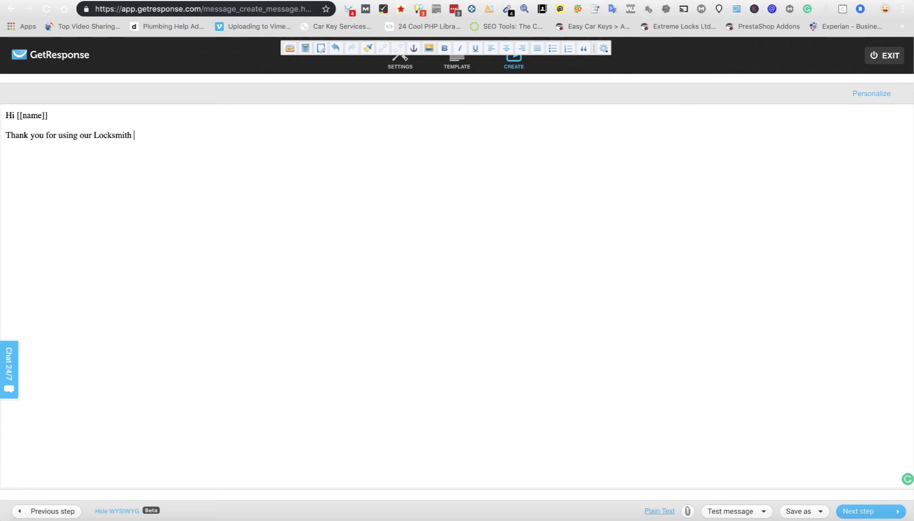
{"action": "type", "text": "service yesterday"}
{"action": "key", "text": "BackSpace"}
{"action": "key", "text": "BackSpace"}
{"action": "key", "text": "Return"}
{"action": "key", "text": "Return"}
{"action": "key", "text": "Return"}
{"action": "type", "text": "We hope "}
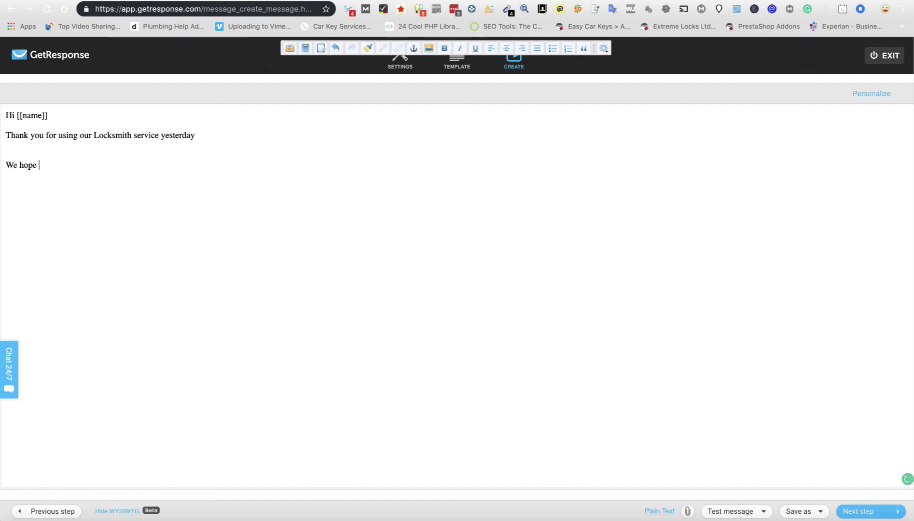
{"action": "type", "text": "you found the service"}
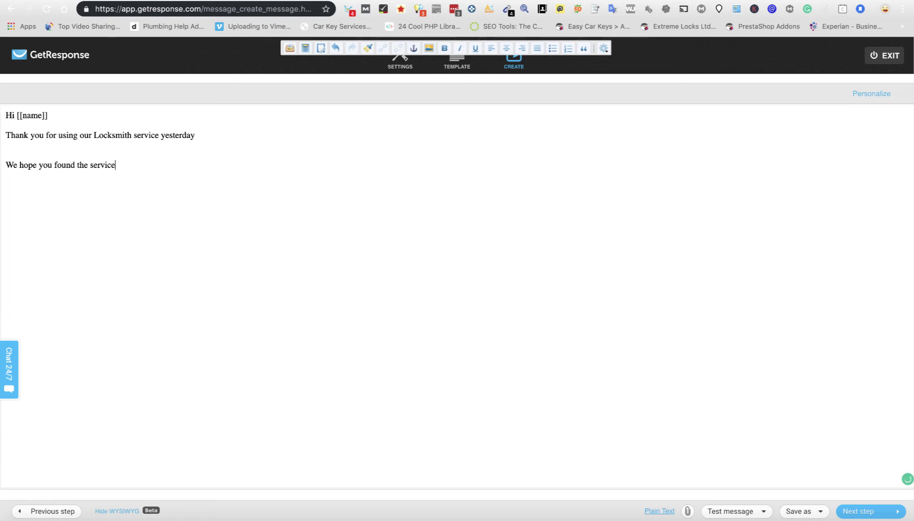
{"action": "type", "text": " amazing ."}
{"action": "type", "text": "It woul"}
{"action": "type", "text": "d really he"}
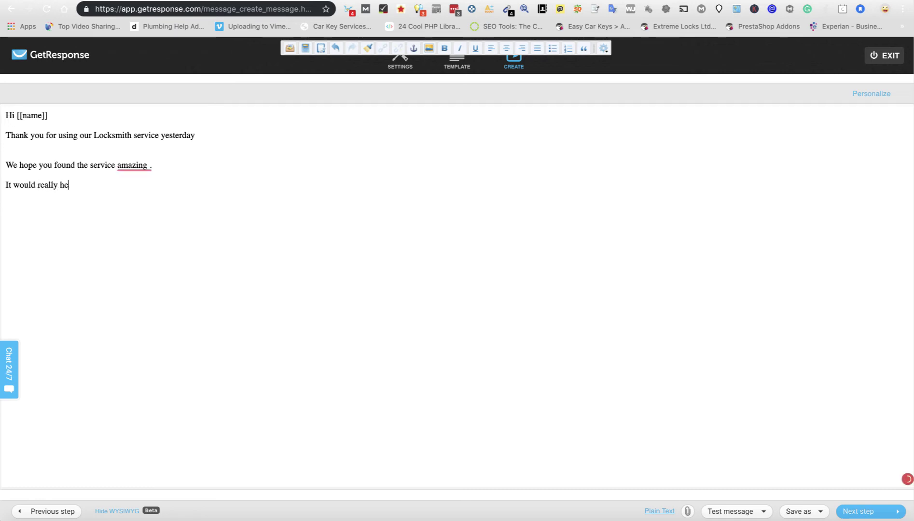
{"action": "type", "text": "wl us if yo"}
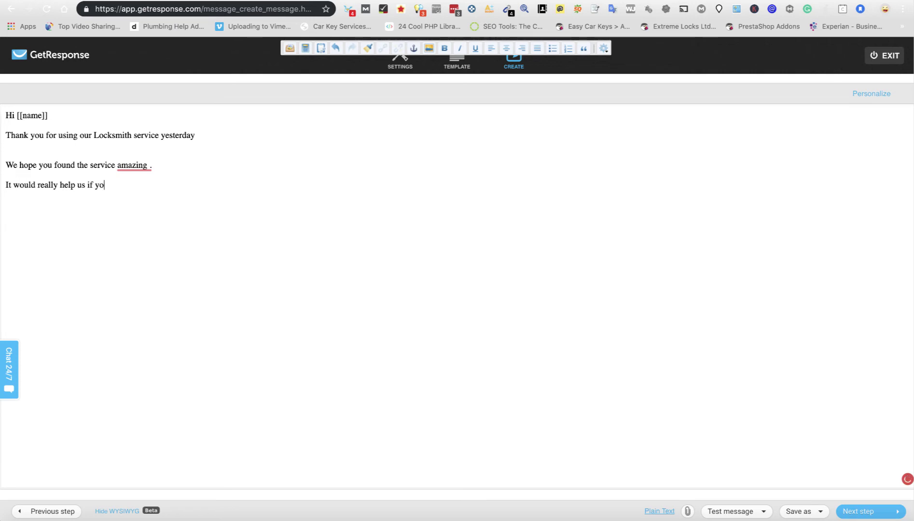
{"action": "type", "text": "u could please leave a"}
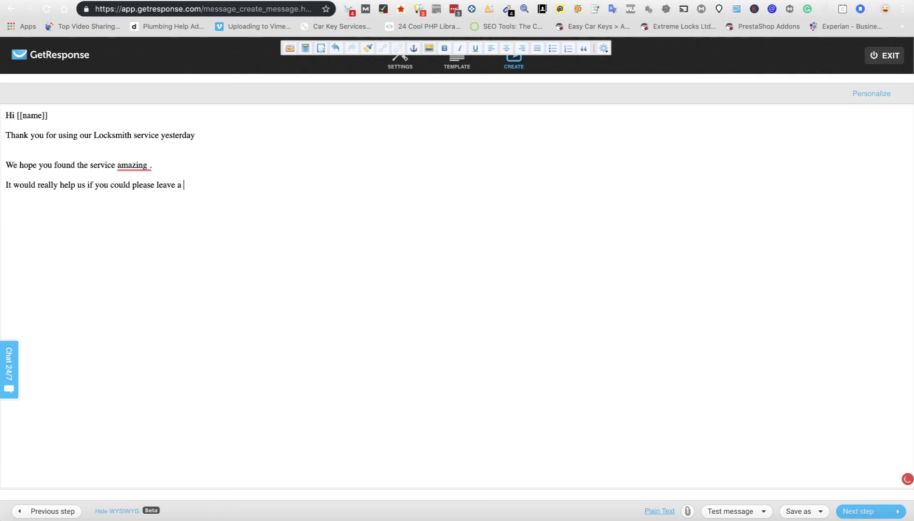
{"action": "type", "text": " review"}
{"action": "left_click", "coordinate": [134, 165]}
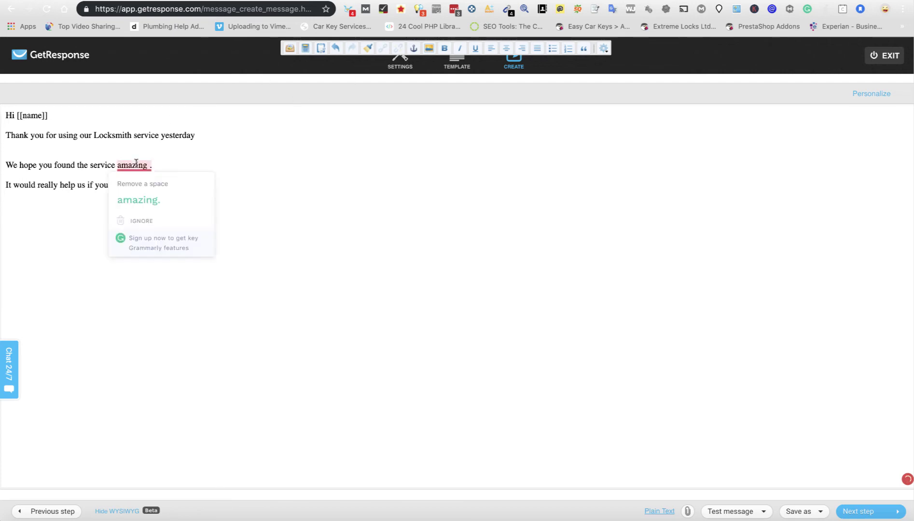
{"action": "left_click", "coordinate": [134, 205]}
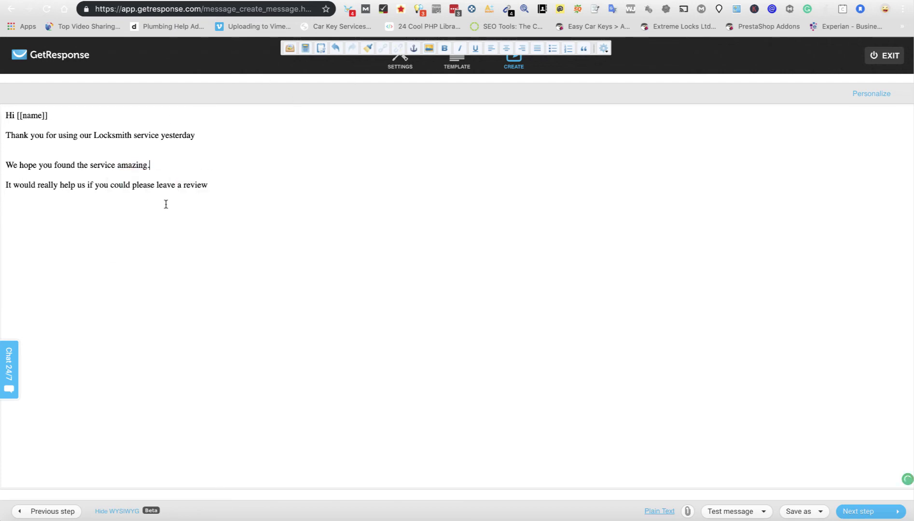
{"action": "left_click", "coordinate": [227, 191]}
{"action": "type", "text": "on our Google page."}
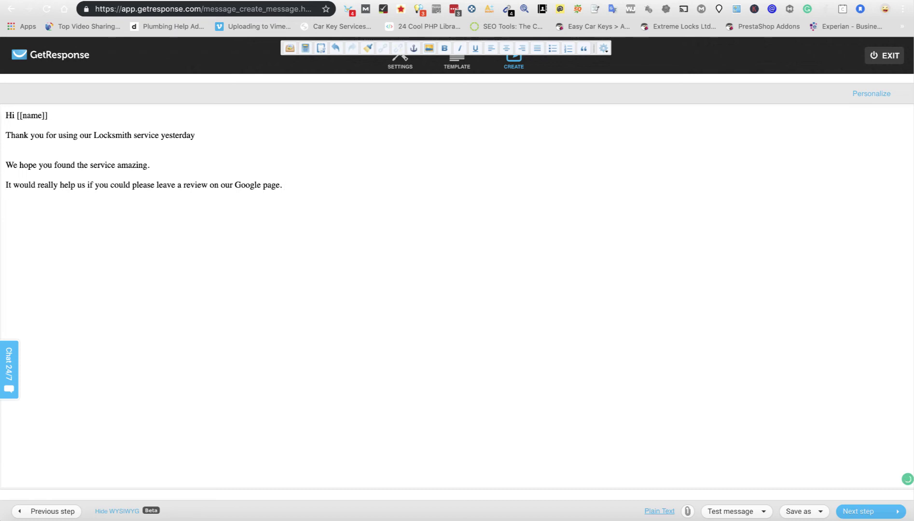
{"action": "type", "text": "ease click here to revie"}
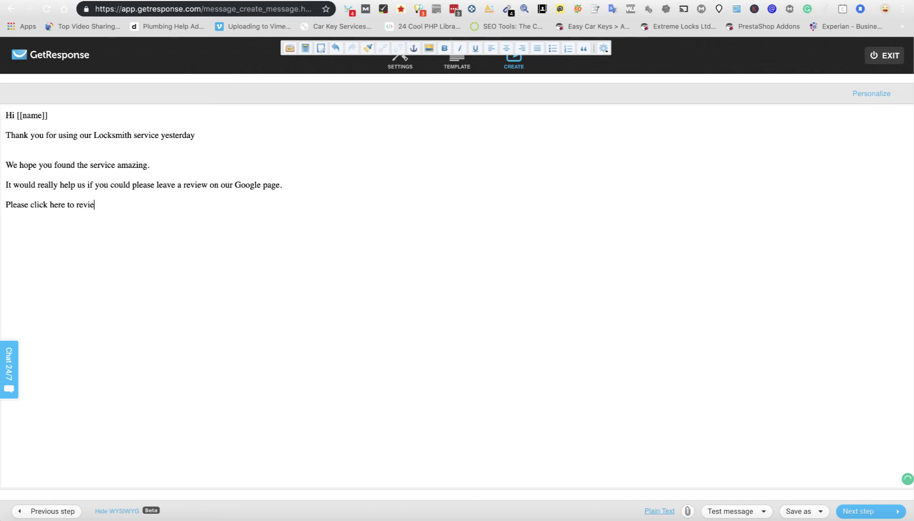
{"action": "type", "text": "w your expo"}
{"action": "type", "text": "rienc"}
{"action": "type", "text": "e"}
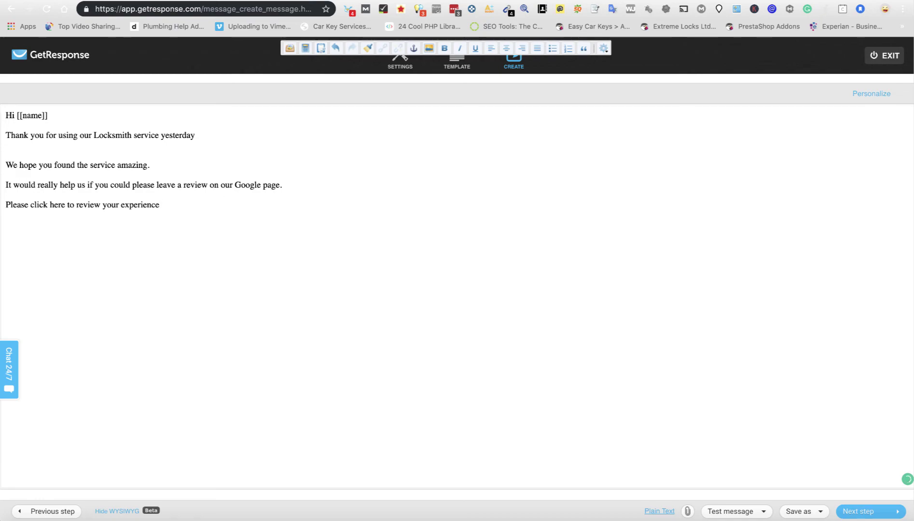
Step: Search Google in a new tab for 'zumba classes' and open the Club Fit listing
{"action": "key", "text": "super+t"}
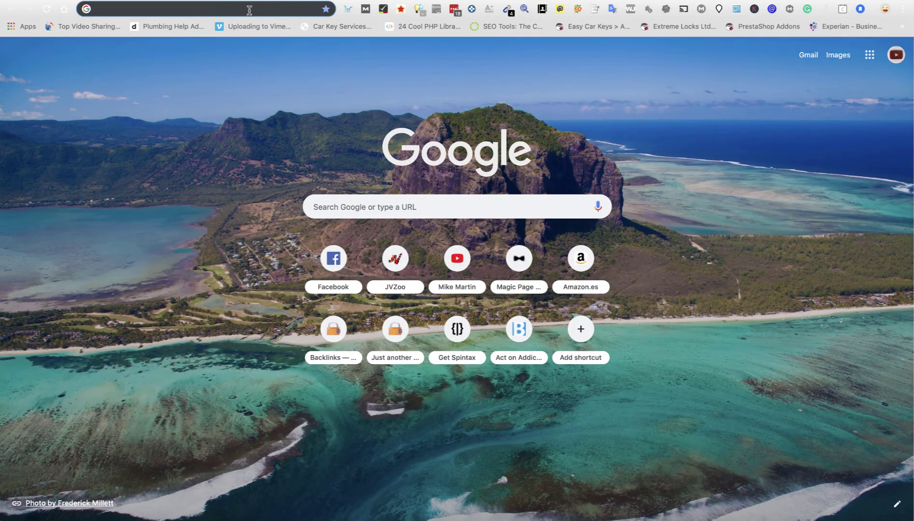
{"action": "type", "text": "zumba class"}
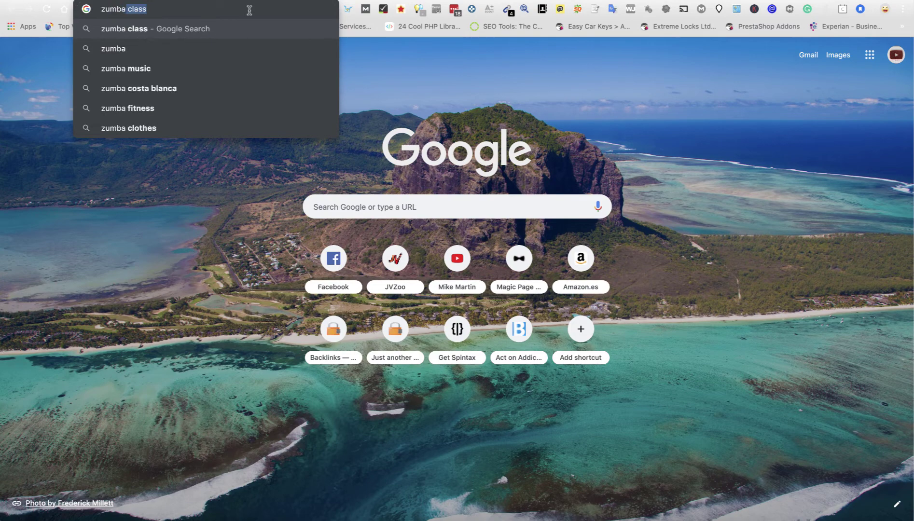
{"action": "type", "text": "es+..."}
{"action": "key", "text": "Return"}
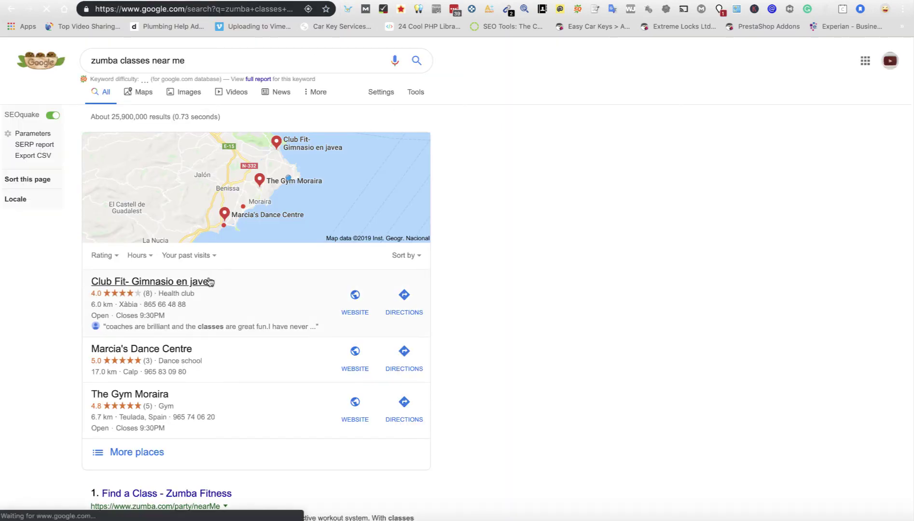
{"action": "left_click", "coordinate": [200, 284]}
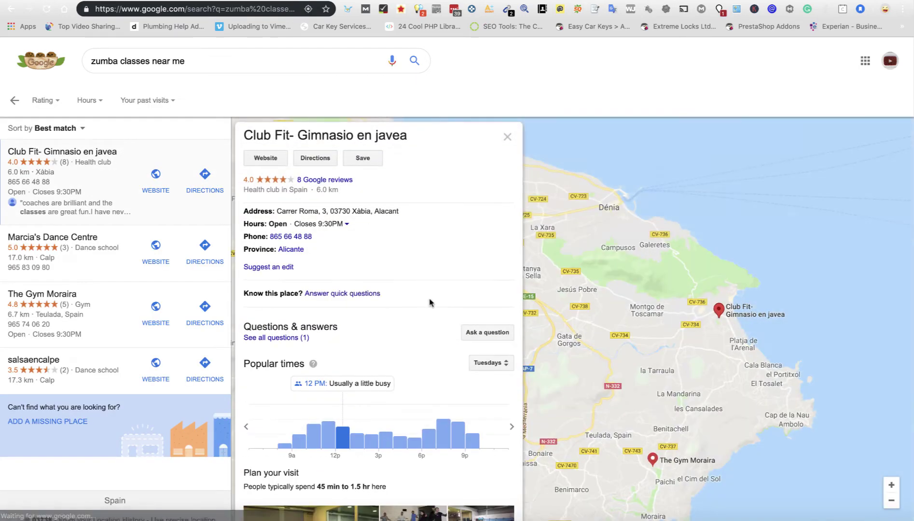
Step: Open Club Fit's Write a review form, copy its URL, and return to GetResponse
{"action": "scroll", "coordinate": [429, 302], "scroll_direction": "down", "scroll_amount": 3}
{"action": "scroll", "coordinate": [430, 303], "scroll_direction": "down", "scroll_amount": 2}
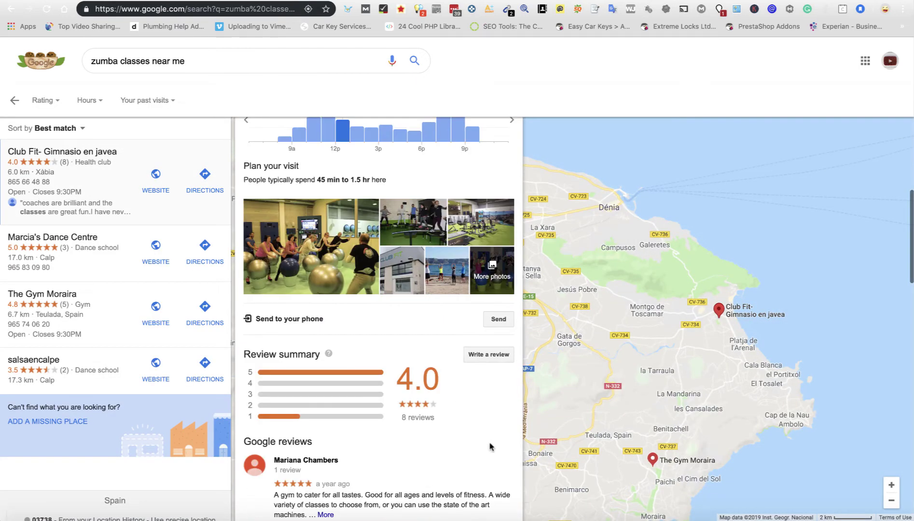
{"action": "left_click", "coordinate": [489, 359]}
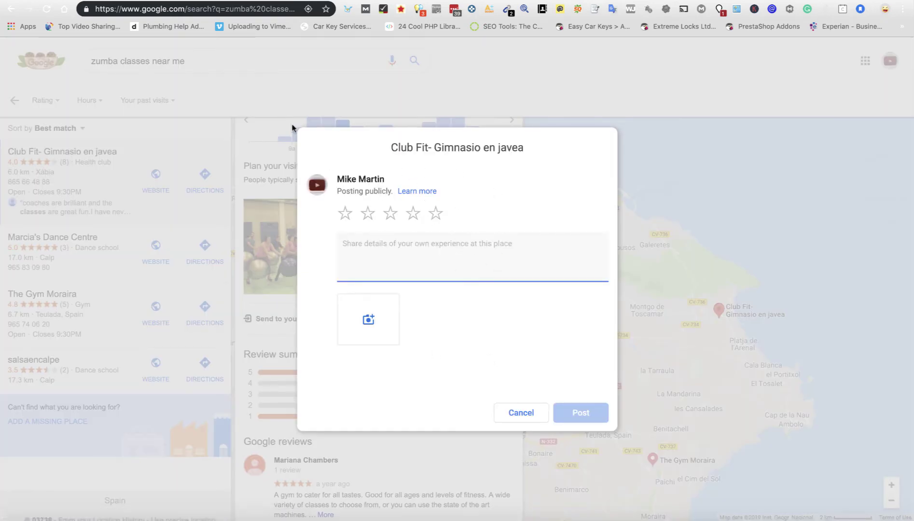
{"action": "left_click", "coordinate": [209, 9]}
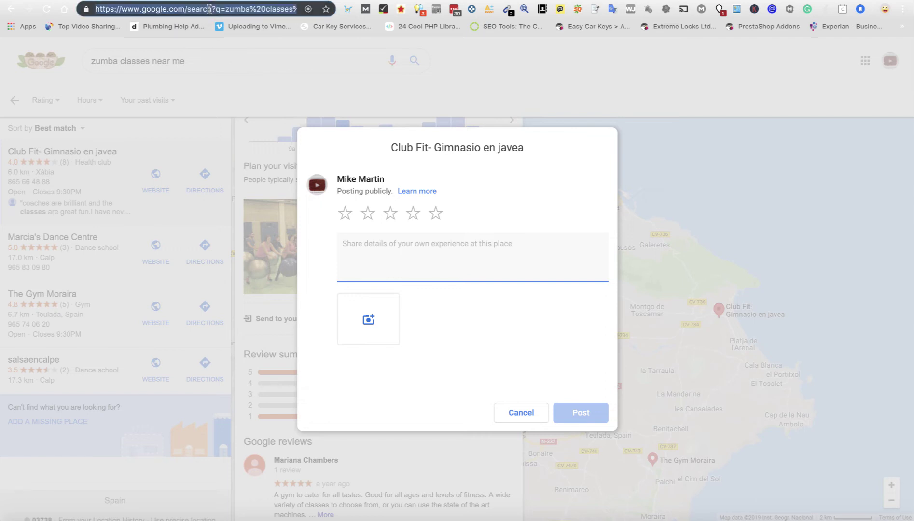
{"action": "key", "text": "ctrl+Tab"}
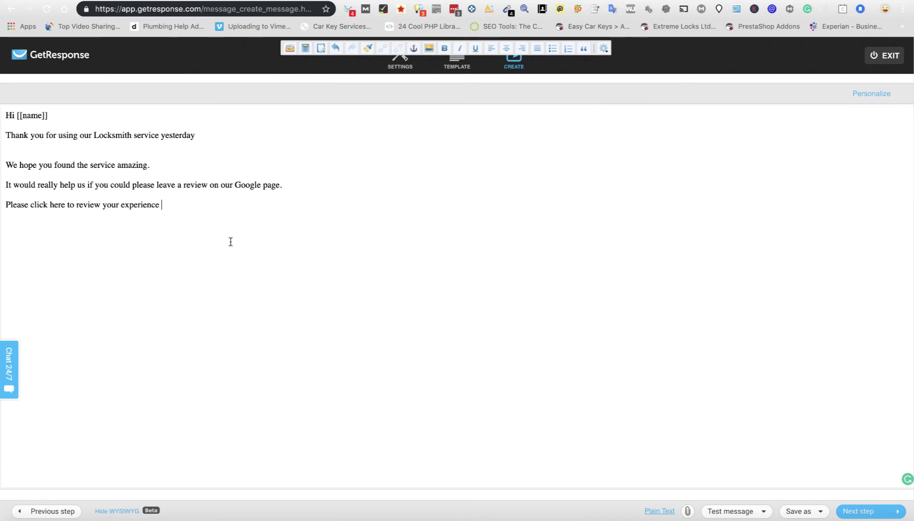
Step: Add 'CLICK HERE' linked to the copied Google review URL, then a 'Thanks' line with the sender's name
{"action": "type", "text": "HE"}
{"action": "key", "text": "BackSpace"}
{"action": "key", "text": "BackSpace"}
{"action": "key", "text": "BackSpace"}
{"action": "type", "text": "CLICK HERE"}
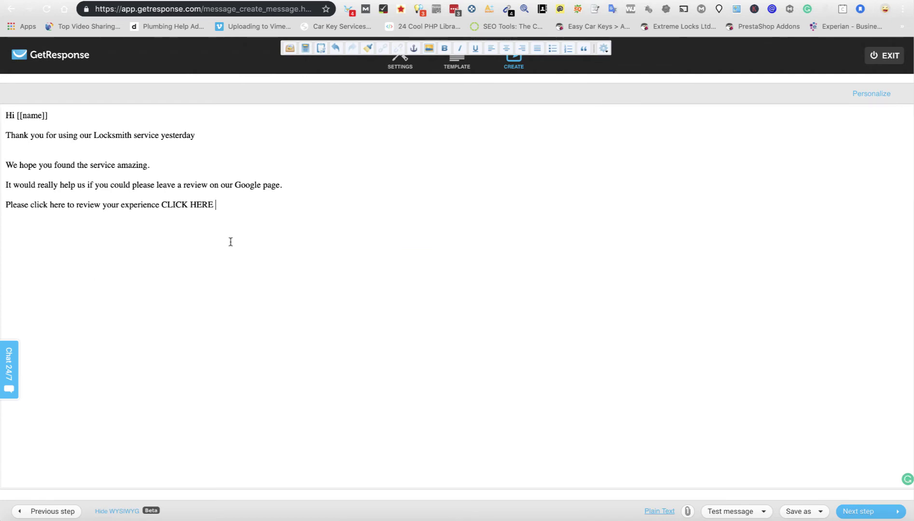
{"action": "left_click_drag", "start_coordinate": [161, 204], "coordinate": [212, 204]}
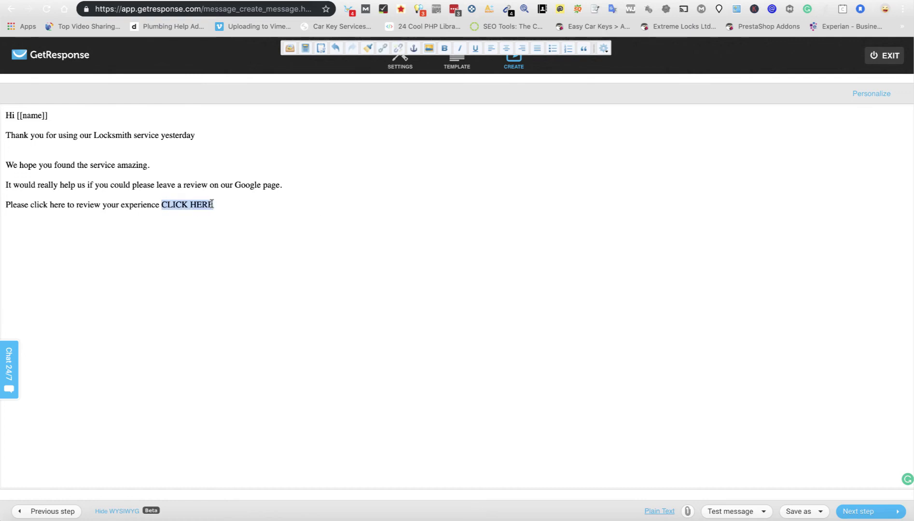
{"action": "left_click", "coordinate": [382, 48]}
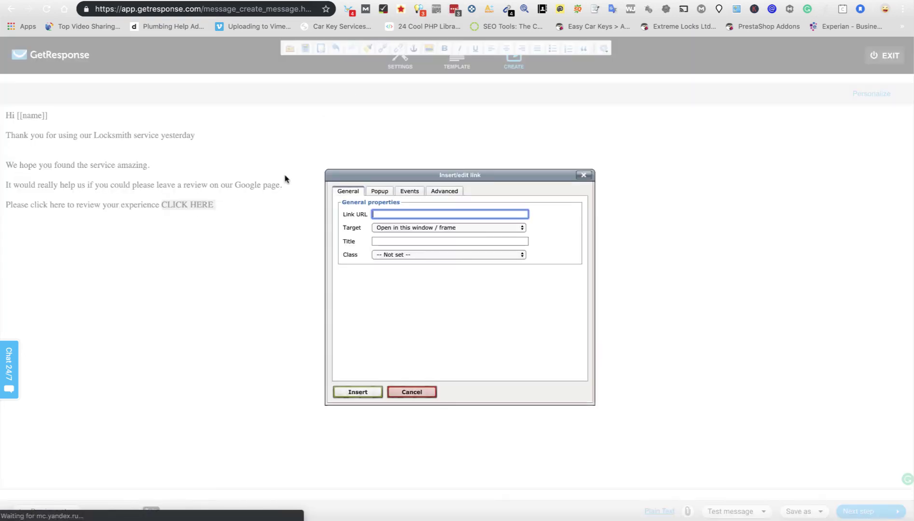
{"action": "key", "text": "ctrl+v"}
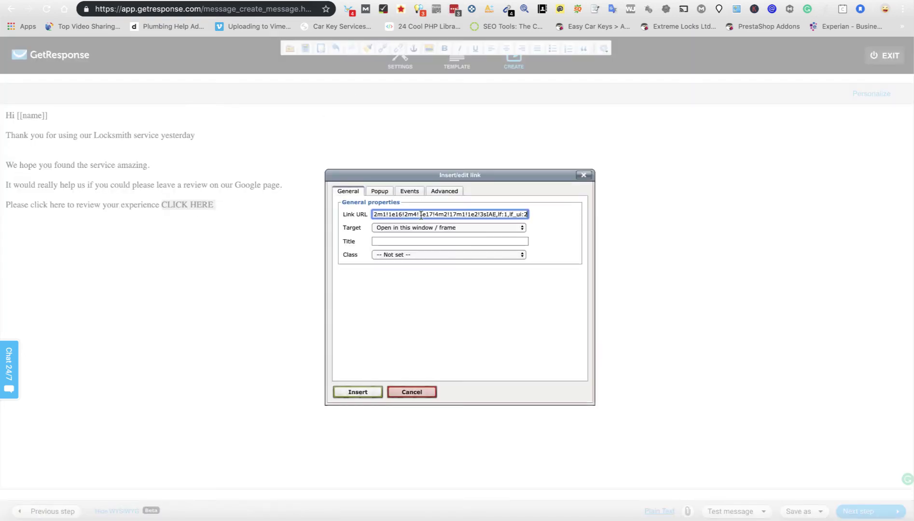
{"action": "left_click", "coordinate": [358, 392]}
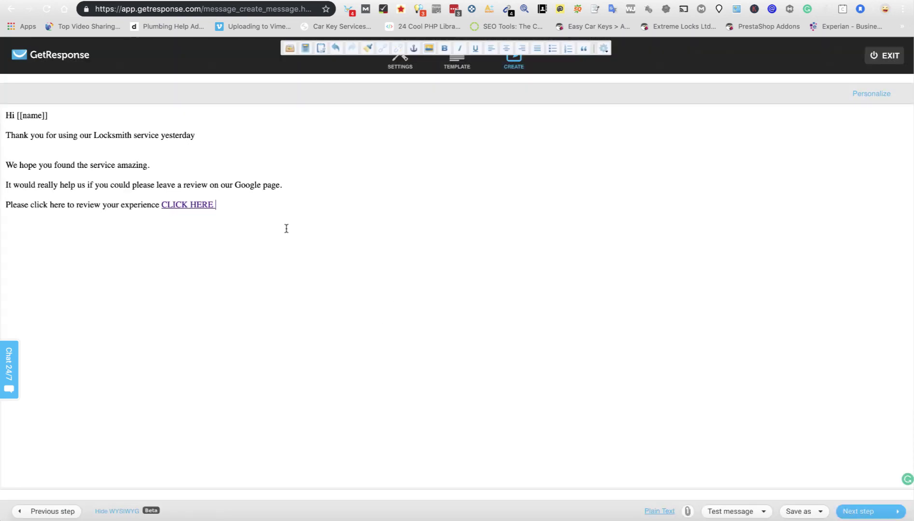
{"action": "key", "text": "Return"}
{"action": "type", "text": "Thanks "}
{"action": "type", "text": "Mike Mart"}
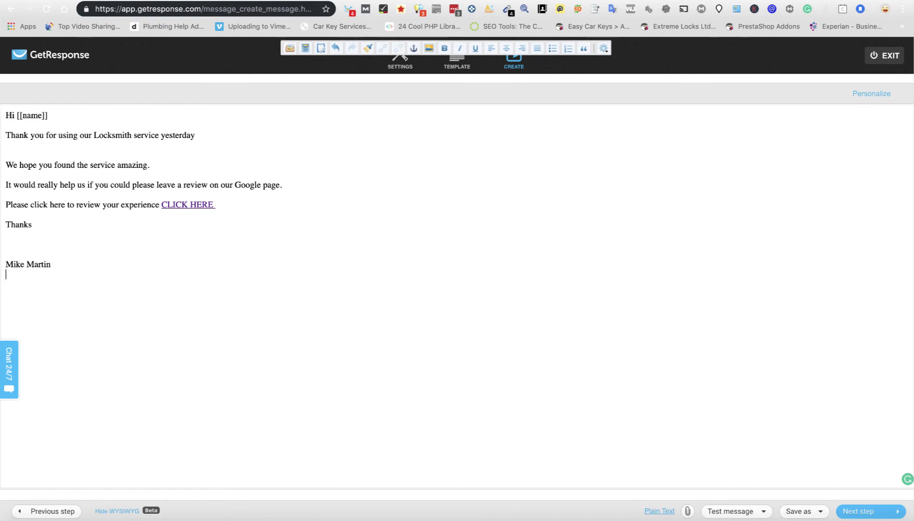
{"action": "type", "text": "in"}
Step: Add a 'Company Name' signature line under the sender's name, correcting its spelling
{"action": "key", "text": "shift+Return"}
{"action": "type", "text": "Copmp[n"}
{"action": "key", "text": "BackSpace"}
{"action": "key", "text": "BackSpace"}
{"action": "type", "text": "any"}
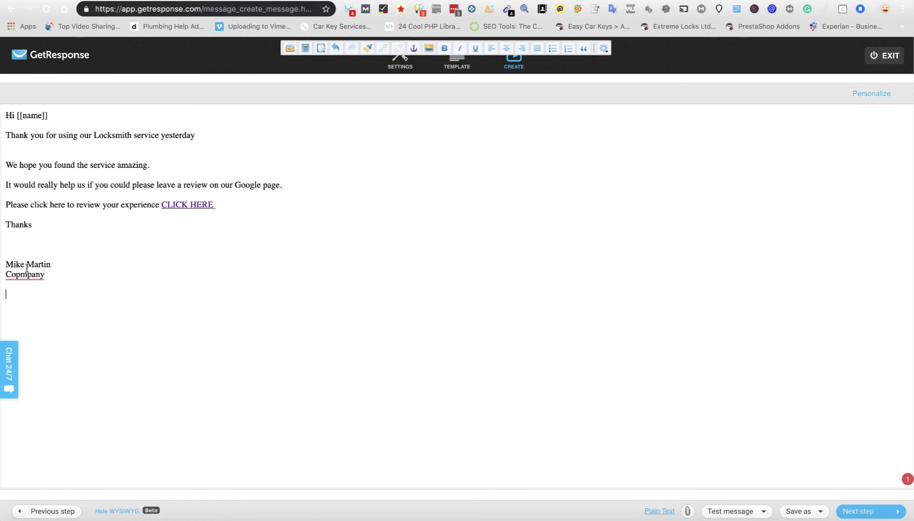
{"action": "mouse_move", "coordinate": [22, 274]}
{"action": "left_click", "coordinate": [22, 293]}
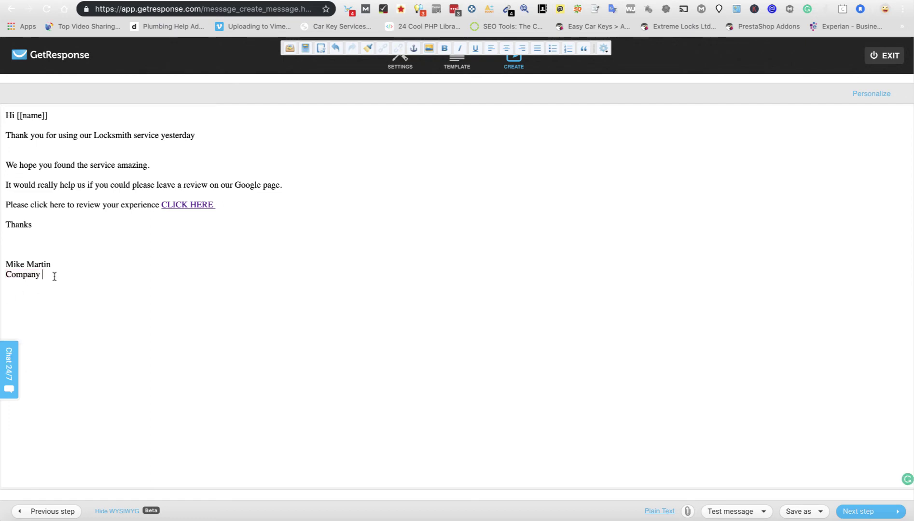
{"action": "type", "text": "Name"}
{"action": "left_click", "coordinate": [36, 294]}
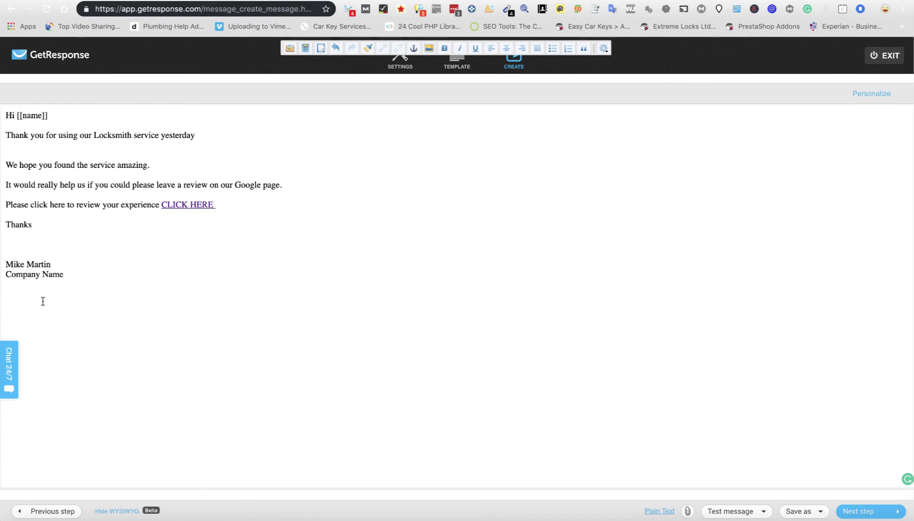
Step: Add the PS 'If you loved our service please let us know by CLICKING HERE' linked to the review page
{"action": "key", "text": "Return"}
{"action": "type", "text": "PS. If you loved our service please"}
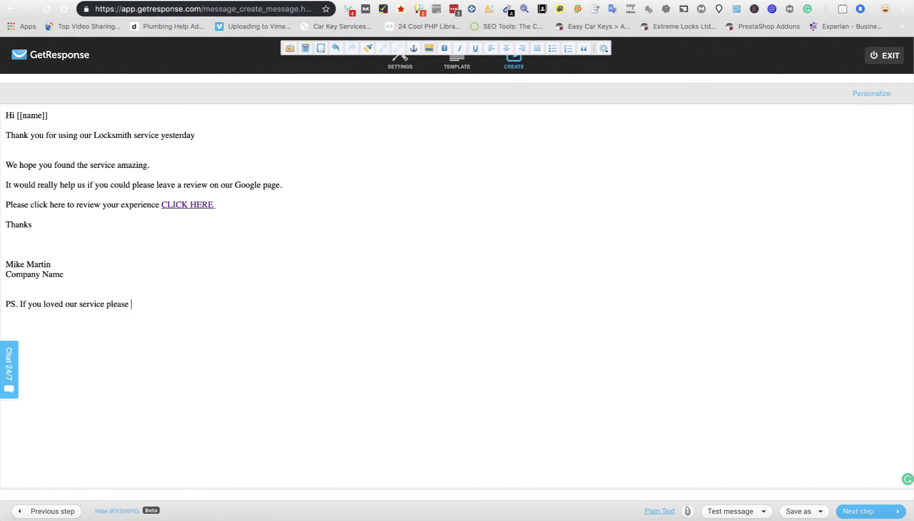
{"action": "type", "text": " let us know by clicking"}
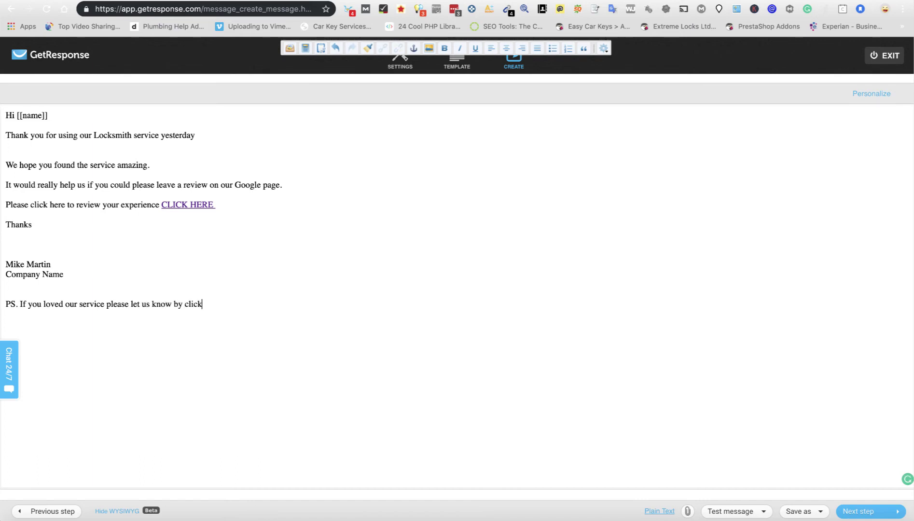
{"action": "key", "text": "BackSpace"}
{"action": "key", "text": "BackSpace"}
{"action": "key", "text": "BackSpace"}
{"action": "key", "text": "BackSpace"}
{"action": "key", "text": "BackSpace"}
{"action": "key", "text": "BackSpace"}
{"action": "type", "text": "CLICKING HERE"}
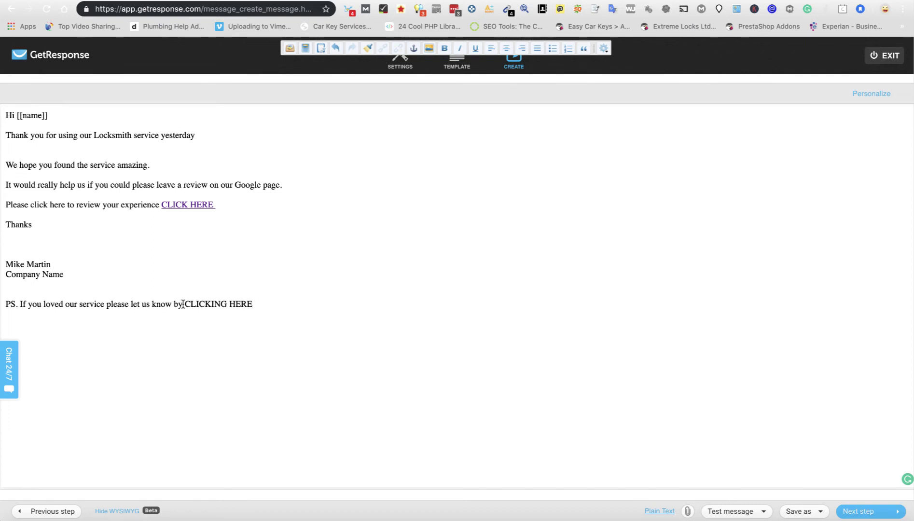
{"action": "left_click_drag", "start_coordinate": [183, 304], "coordinate": [252, 304]}
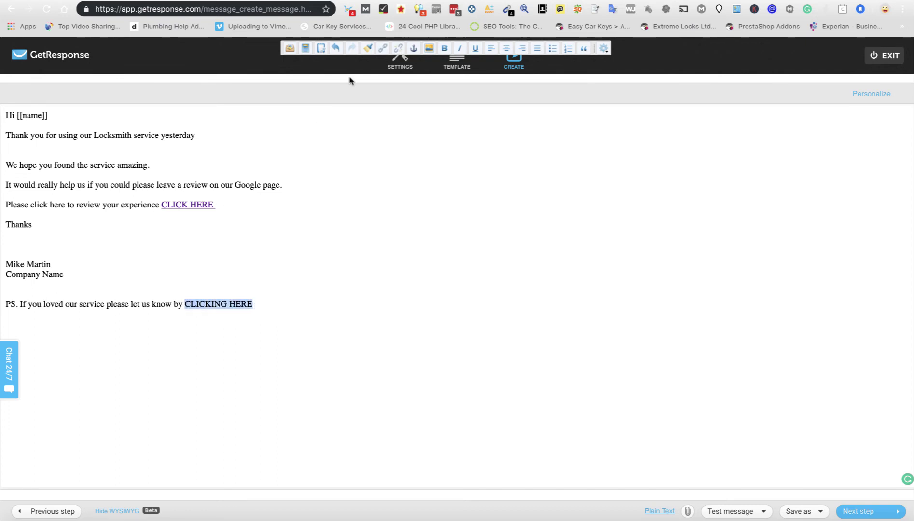
{"action": "left_click", "coordinate": [384, 49]}
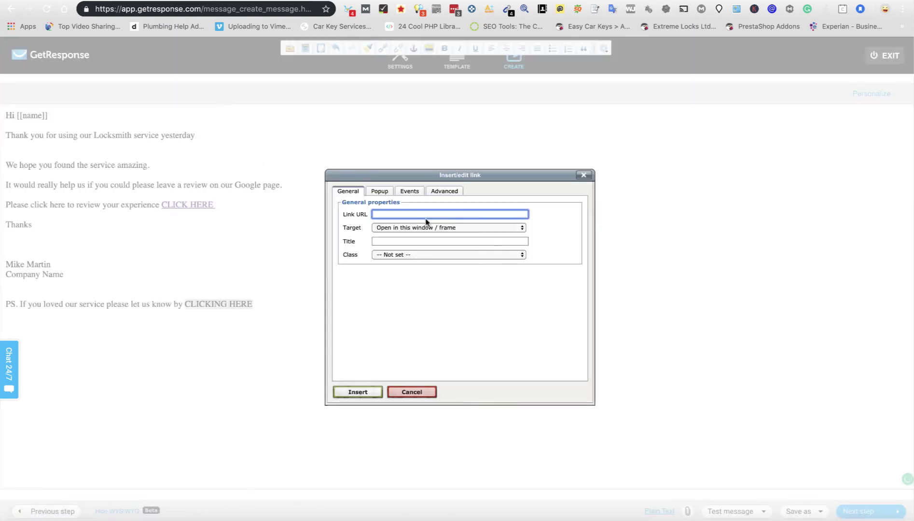
{"action": "key", "text": "ctrl+v"}
{"action": "left_click", "coordinate": [355, 394]}
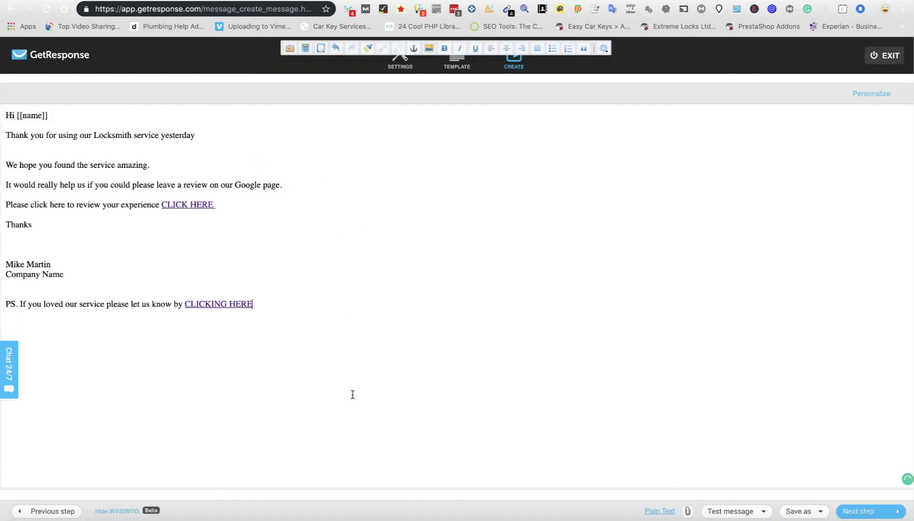
Step: Save and publish the GMB Reviews autoresponder
{"action": "left_click", "coordinate": [852, 513]}
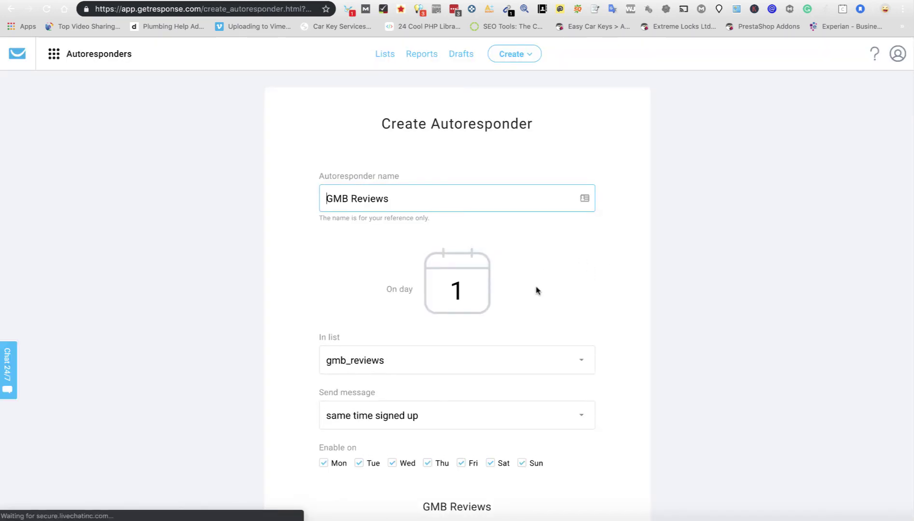
{"action": "scroll", "coordinate": [522, 292], "scroll_direction": "down", "scroll_amount": 6}
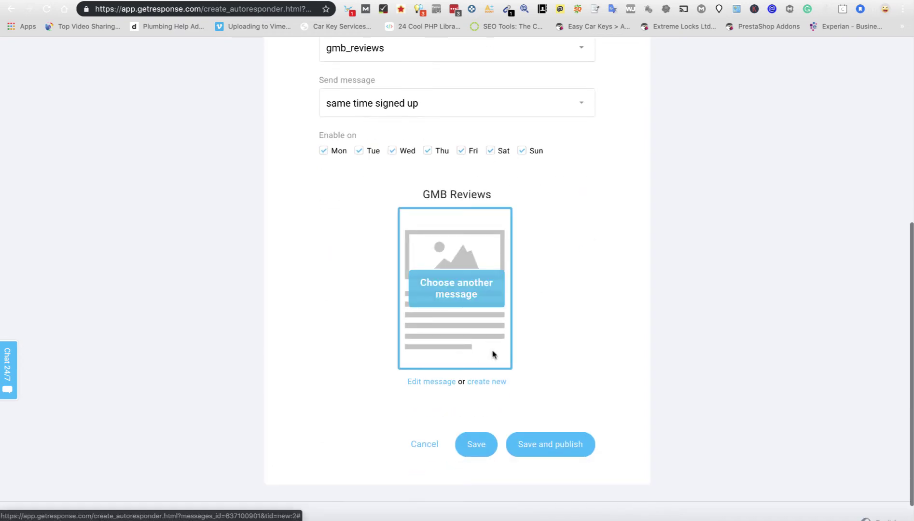
{"action": "left_click", "coordinate": [534, 445]}
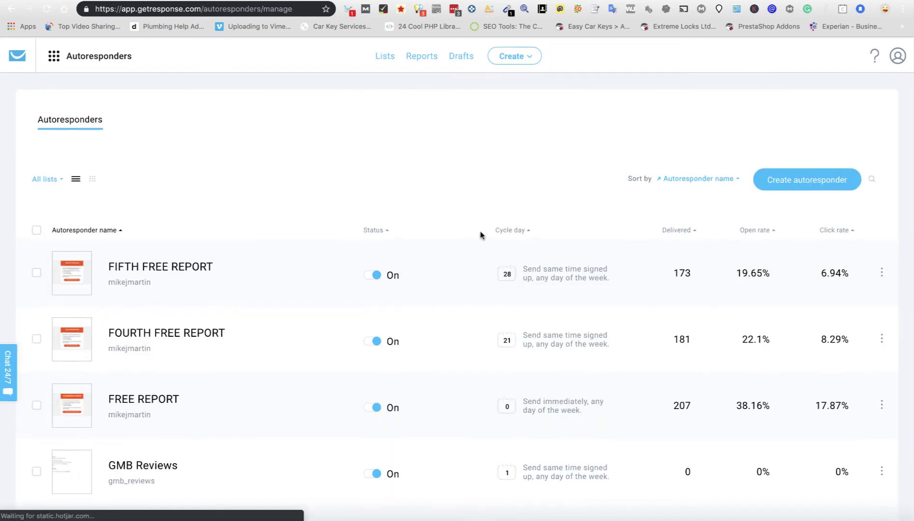
{"action": "scroll", "coordinate": [415, 212], "scroll_direction": "down", "scroll_amount": 1}
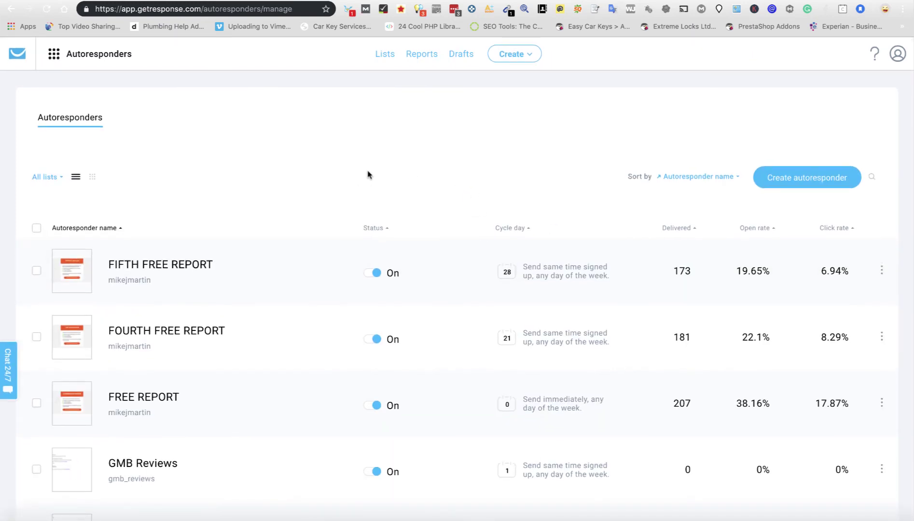
Step: Check the gmb_reviews list's autoresponders, then return to the zap in Zapier
{"action": "left_click", "coordinate": [382, 59]}
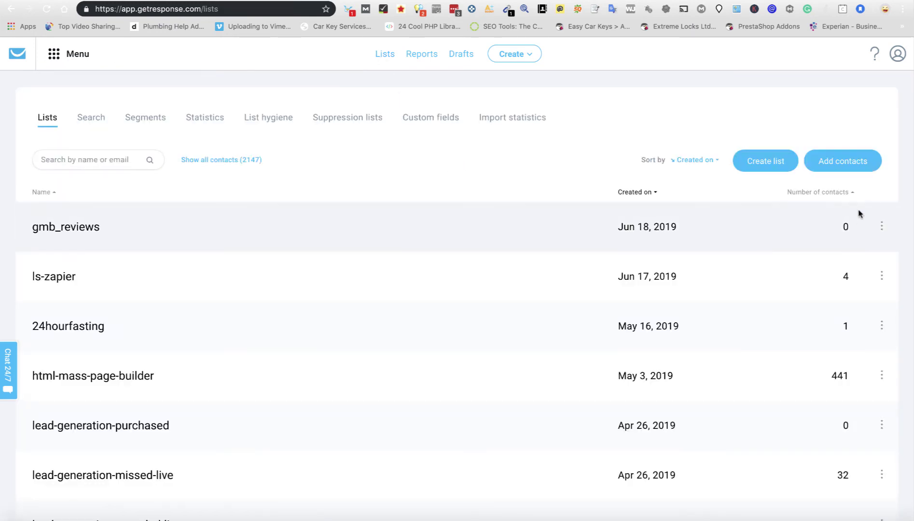
{"action": "left_click", "coordinate": [881, 226]}
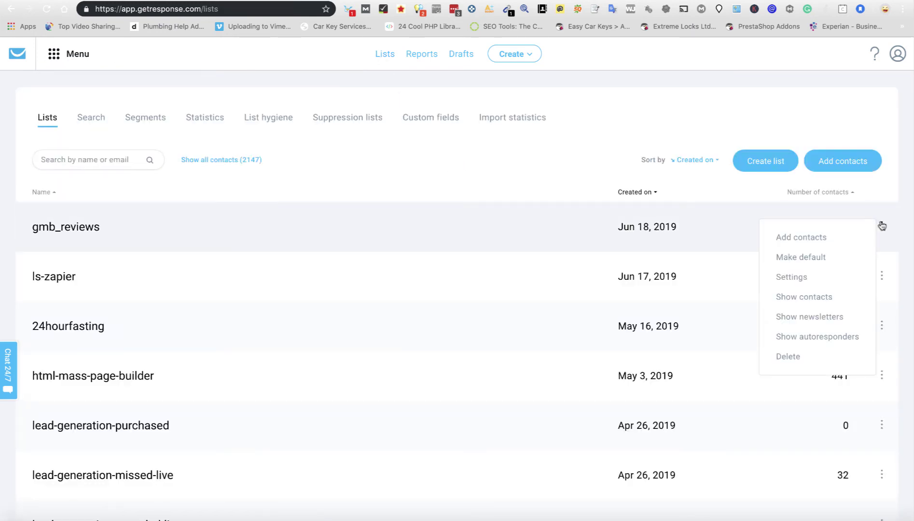
{"action": "left_click", "coordinate": [788, 336]}
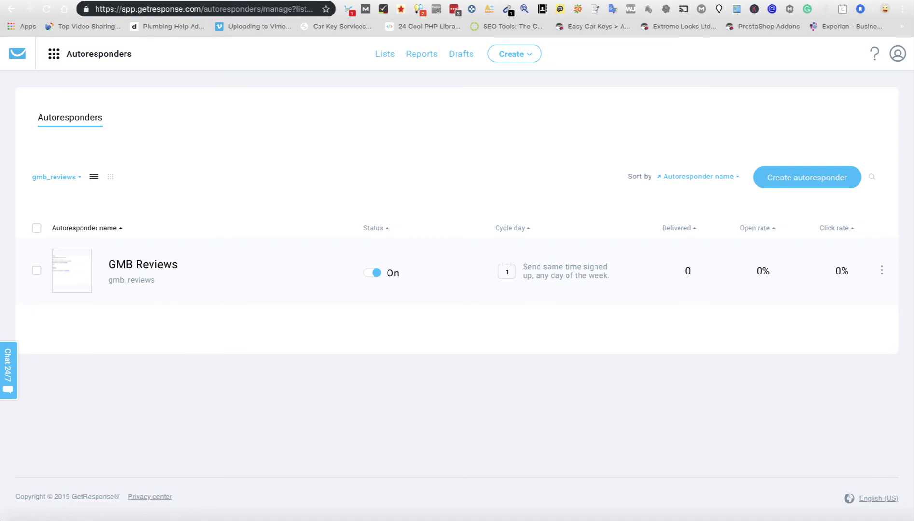
{"action": "key", "text": "ctrl+Tab"}
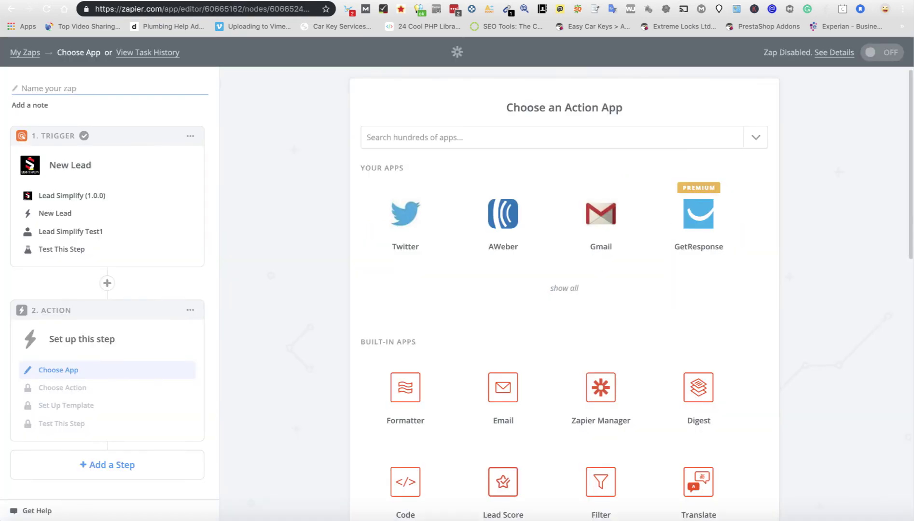
Step: Set the action to GetResponse Create Contact and test the connected GetResponse account
{"action": "left_click", "coordinate": [702, 214]}
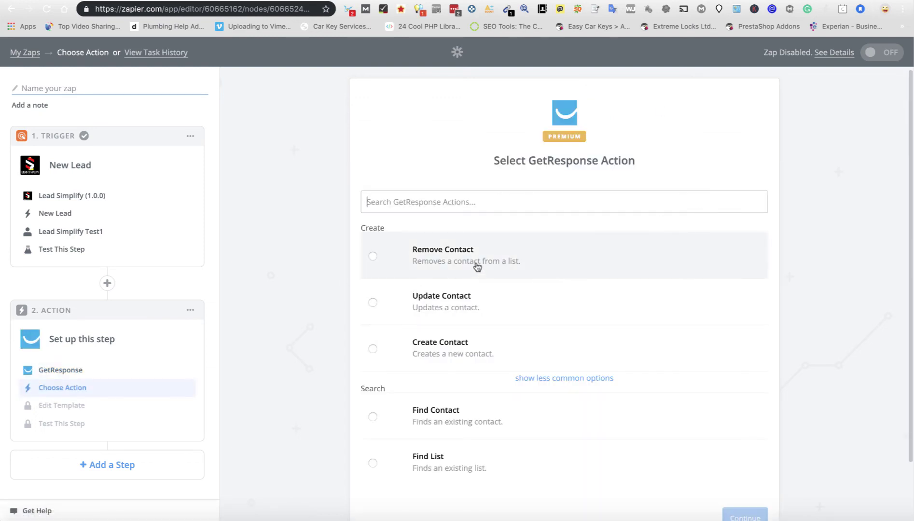
{"action": "left_click", "coordinate": [382, 354]}
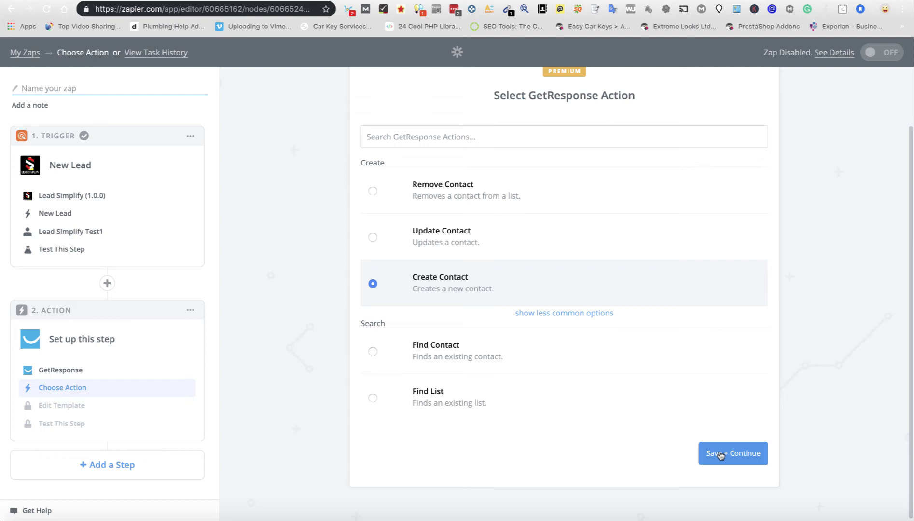
{"action": "left_click", "coordinate": [720, 456]}
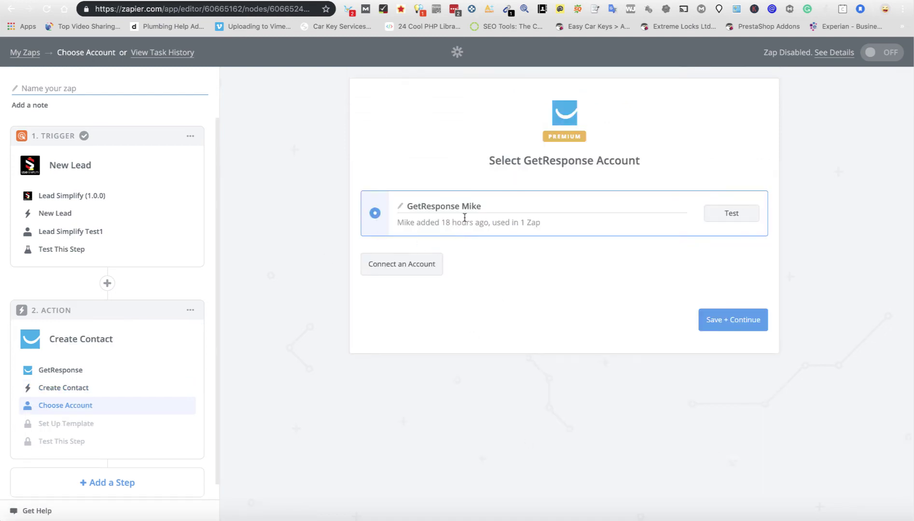
{"action": "left_click", "coordinate": [727, 215]}
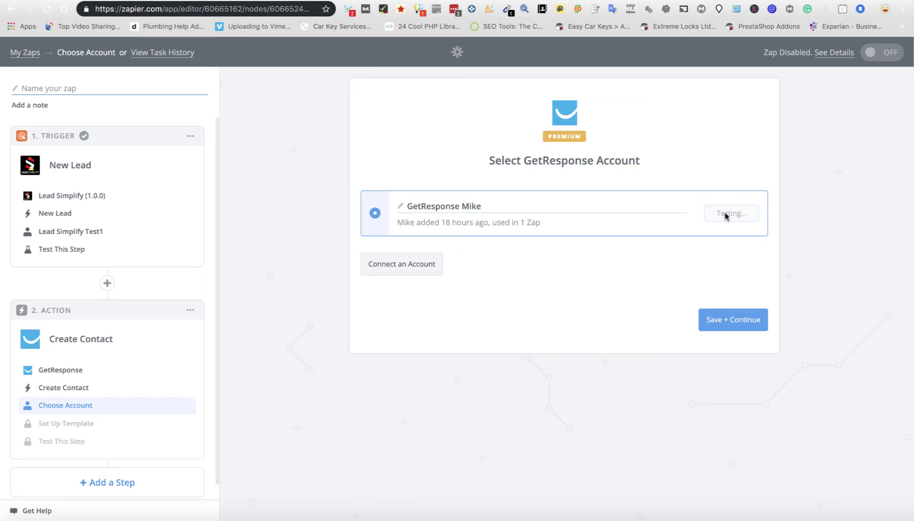
{"action": "left_click", "coordinate": [720, 328]}
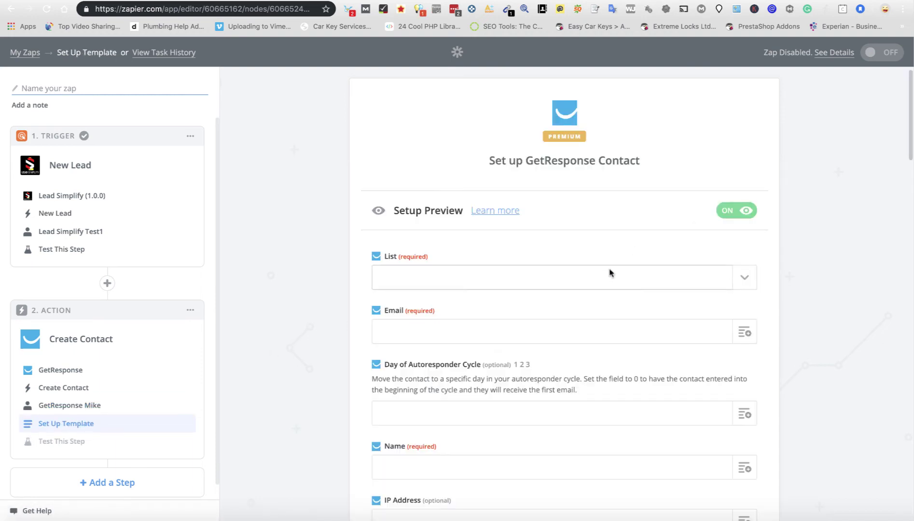
Step: Choose gmb_reviews as the contact's GetResponse list
{"action": "left_click", "coordinate": [748, 280]}
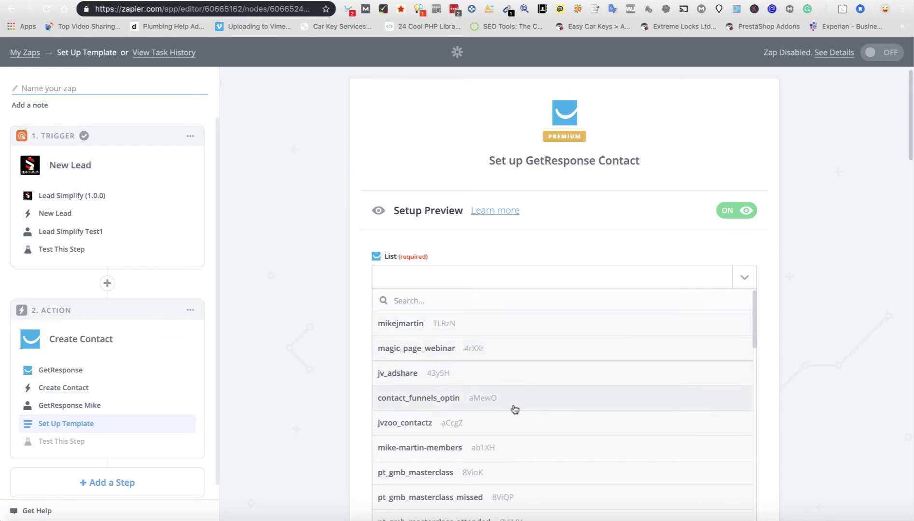
{"action": "scroll", "coordinate": [514, 408], "scroll_direction": "down", "scroll_amount": 3}
{"action": "scroll", "coordinate": [515, 410], "scroll_direction": "down", "scroll_amount": 4}
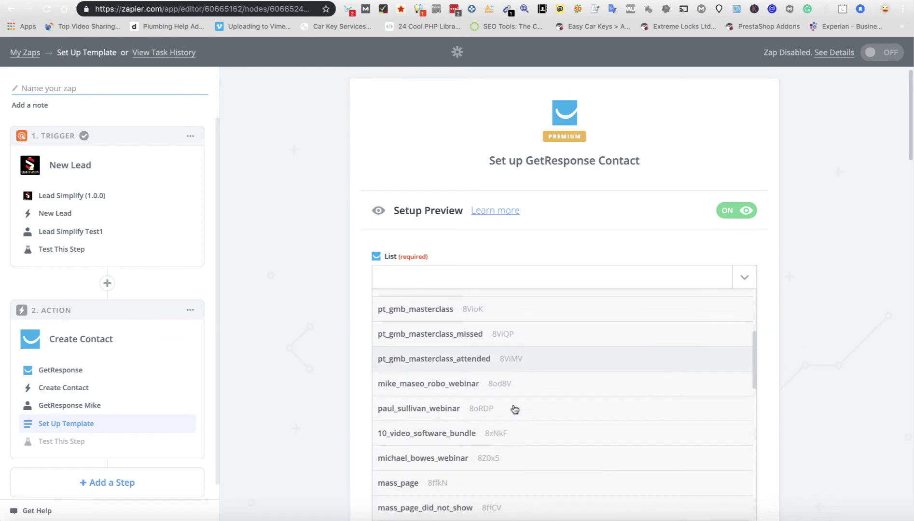
{"action": "scroll", "coordinate": [515, 410], "scroll_direction": "down", "scroll_amount": 3}
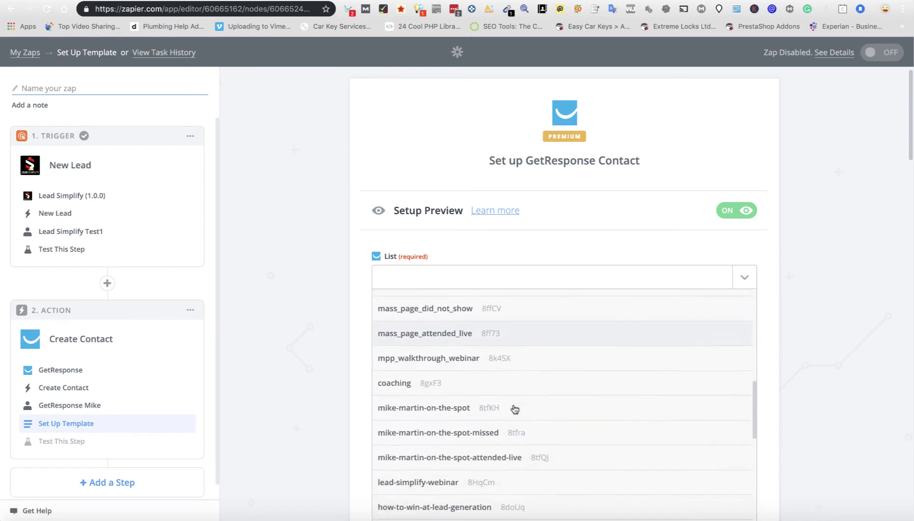
{"action": "scroll", "coordinate": [515, 409], "scroll_direction": "down", "scroll_amount": 4}
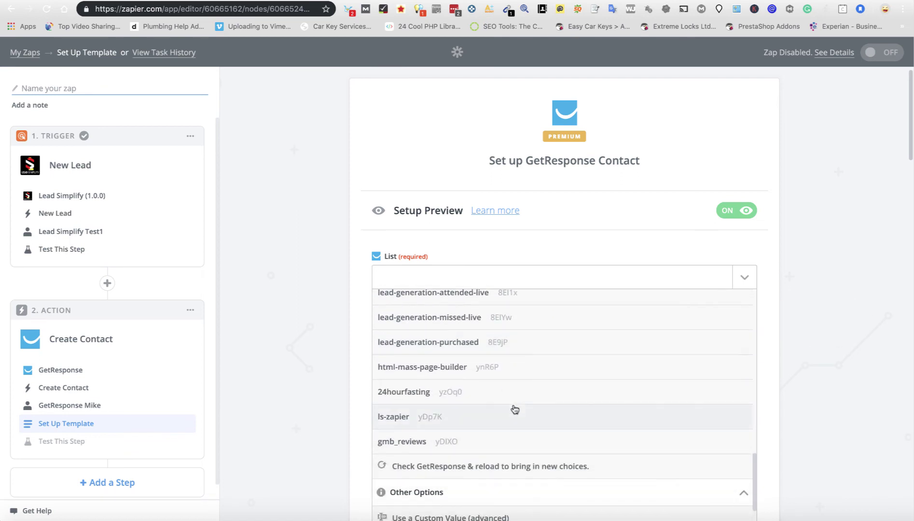
{"action": "left_click", "coordinate": [419, 441]}
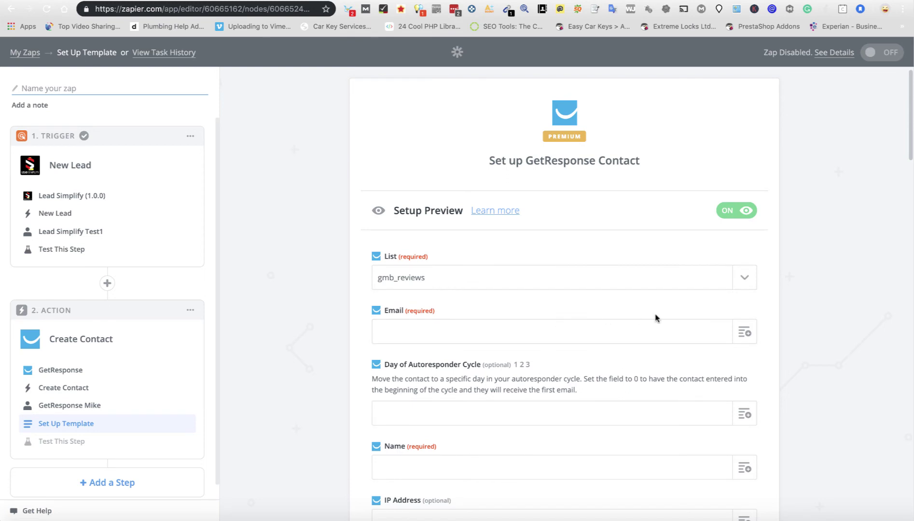
Step: Map the lead's Step 1 Email into Email and set the autoresponder cycle day to 0
{"action": "left_click", "coordinate": [746, 333]}
{"action": "scroll", "coordinate": [453, 416], "scroll_direction": "down", "scroll_amount": 3}
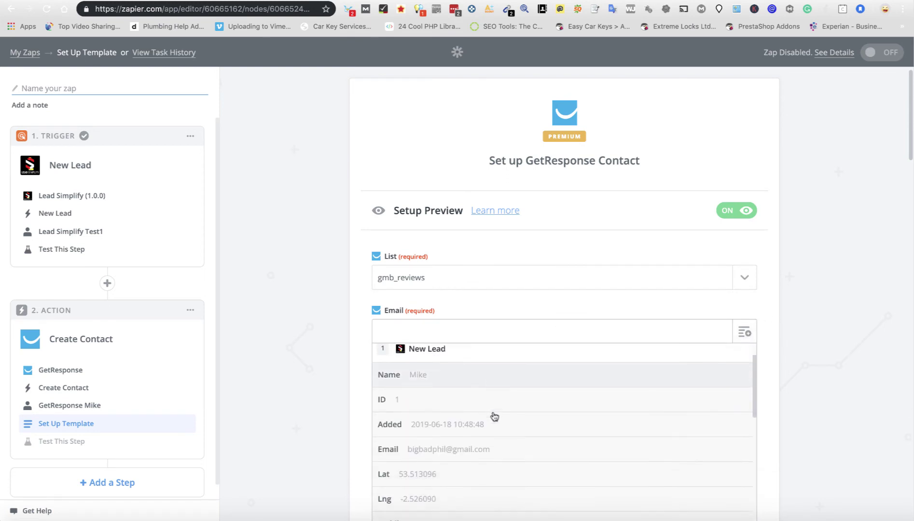
{"action": "left_click", "coordinate": [428, 412]}
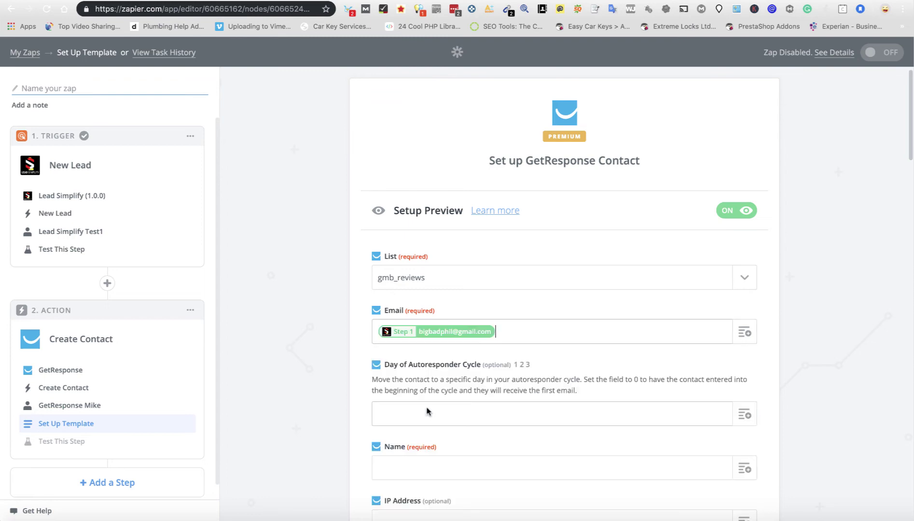
{"action": "scroll", "coordinate": [551, 374], "scroll_direction": "down", "scroll_amount": 3}
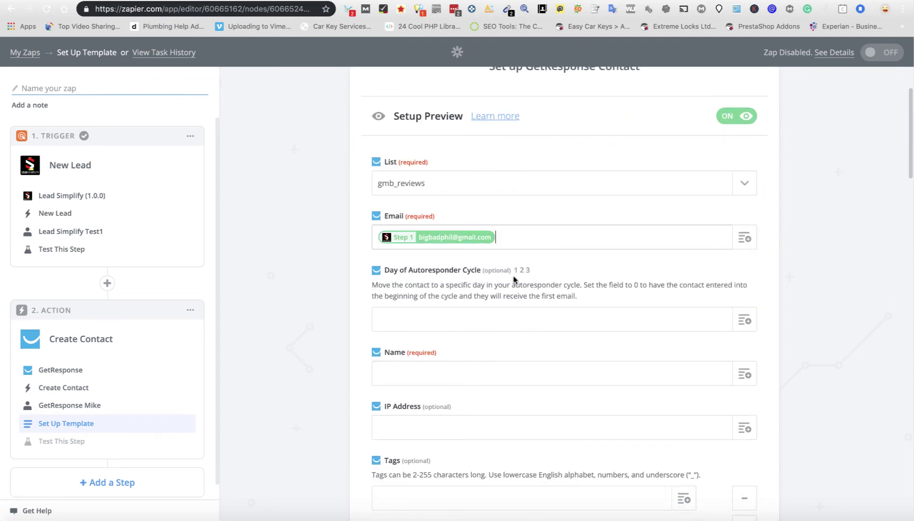
{"action": "left_click", "coordinate": [747, 320]}
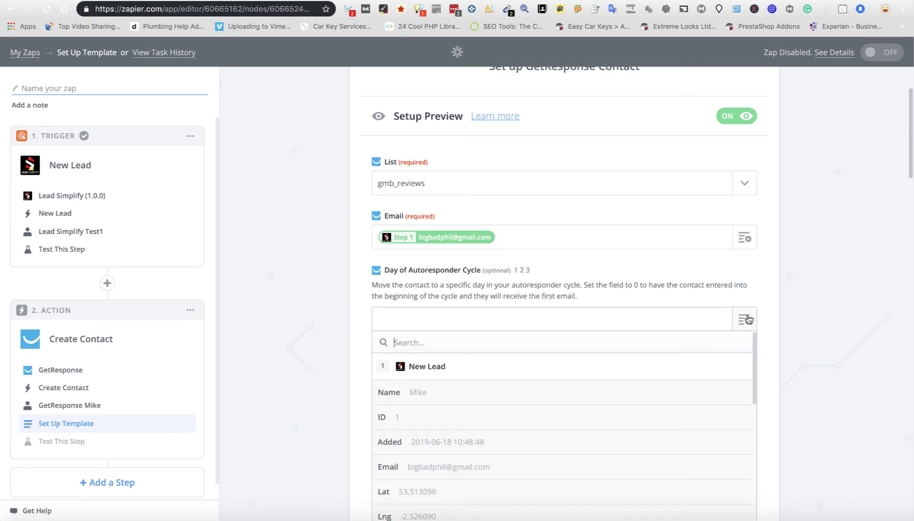
{"action": "left_click", "coordinate": [449, 315]}
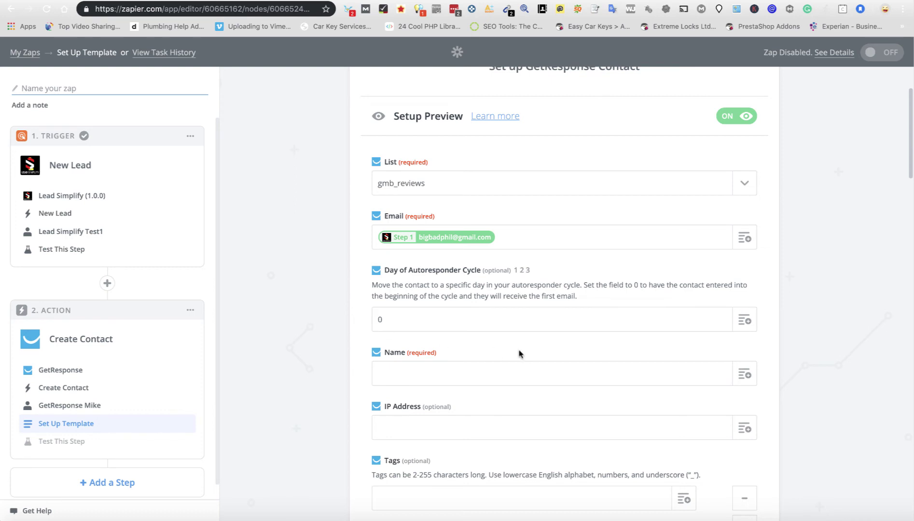
Step: Map the lead's Step 1 Name into the Name field
{"action": "left_click", "coordinate": [746, 374]}
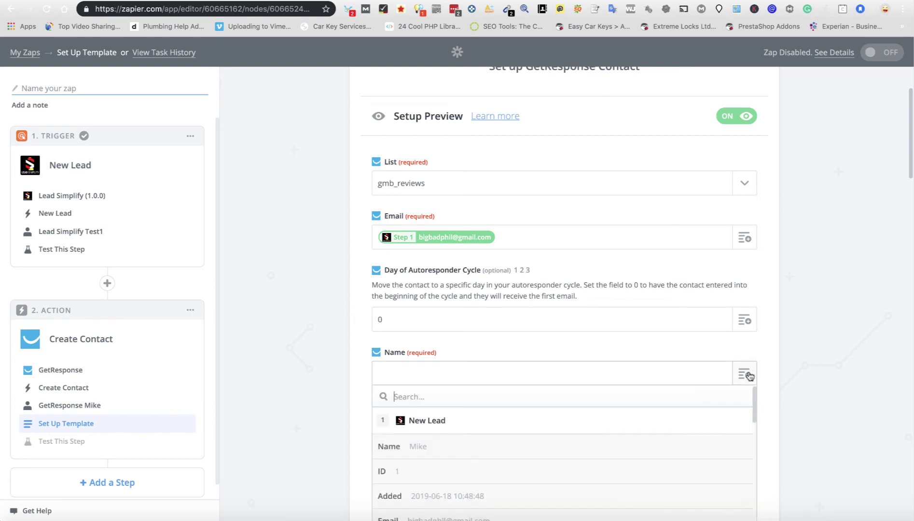
{"action": "scroll", "coordinate": [551, 395], "scroll_direction": "down", "scroll_amount": 5}
{"action": "scroll", "coordinate": [544, 397], "scroll_direction": "up", "scroll_amount": 5}
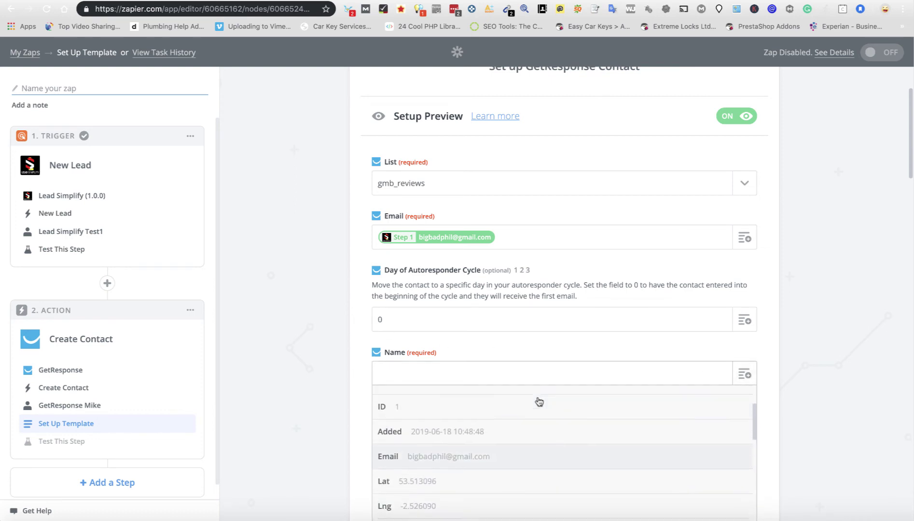
{"action": "left_click", "coordinate": [421, 450]}
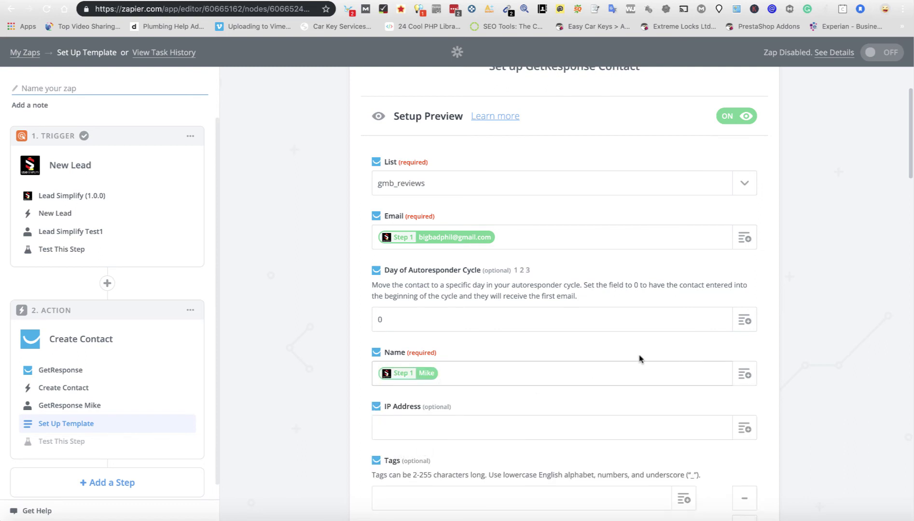
{"action": "scroll", "coordinate": [761, 374], "scroll_direction": "down", "scroll_amount": 3}
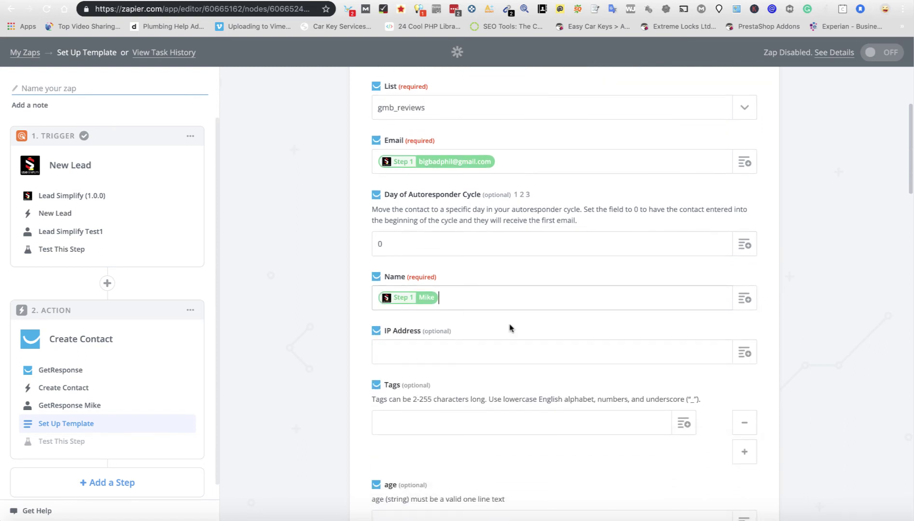
{"action": "scroll", "coordinate": [575, 343], "scroll_direction": "down", "scroll_amount": 3}
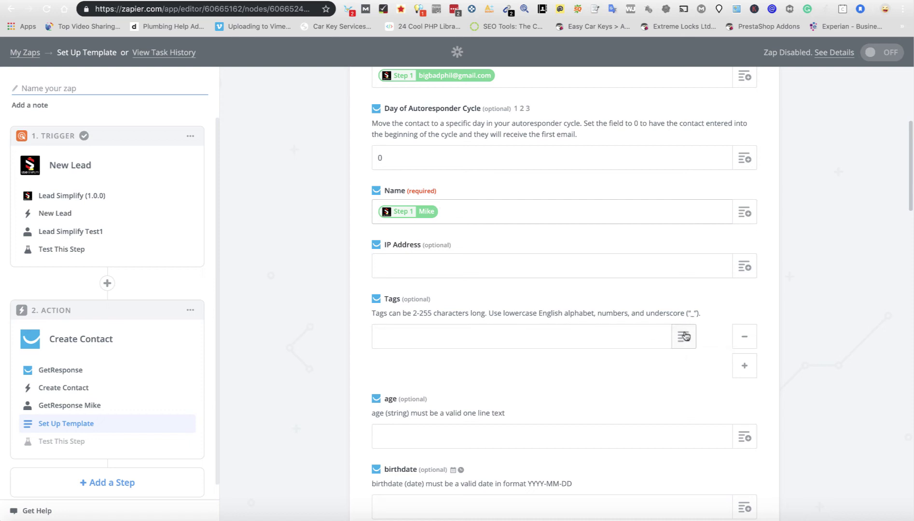
Step: Tag contacts with the lead's Step 1 Industry value (gmb) and continue to testing
{"action": "left_click", "coordinate": [685, 336]}
{"action": "scroll", "coordinate": [538, 423], "scroll_direction": "down", "scroll_amount": 5}
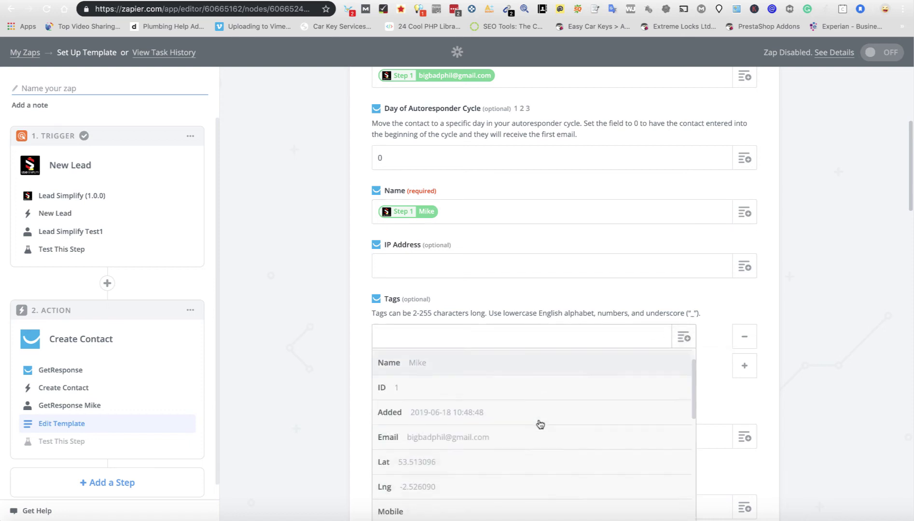
{"action": "left_click", "coordinate": [427, 487]}
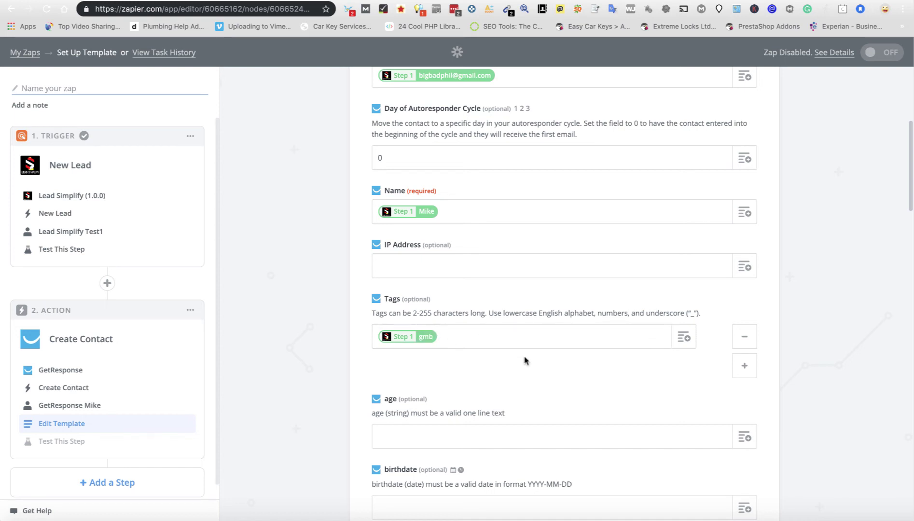
{"action": "scroll", "coordinate": [472, 341], "scroll_direction": "down", "scroll_amount": 7}
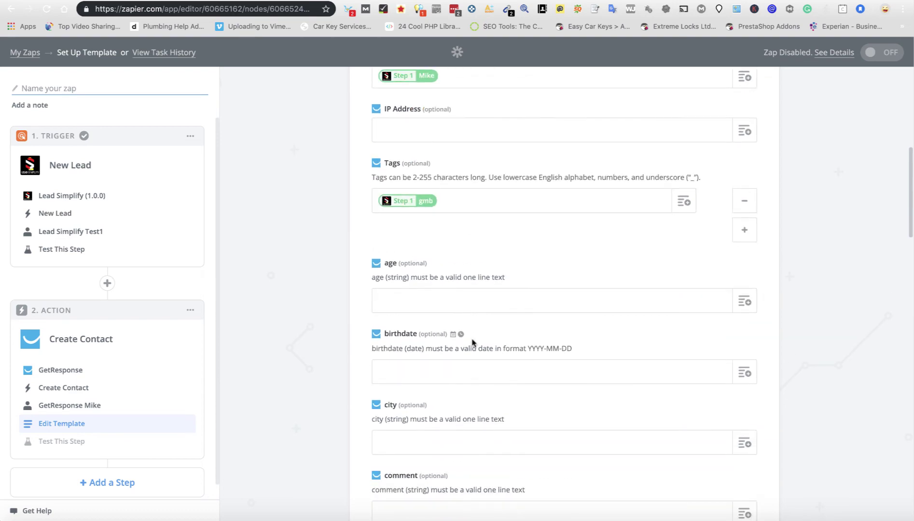
{"action": "scroll", "coordinate": [472, 342], "scroll_direction": "down", "scroll_amount": 20}
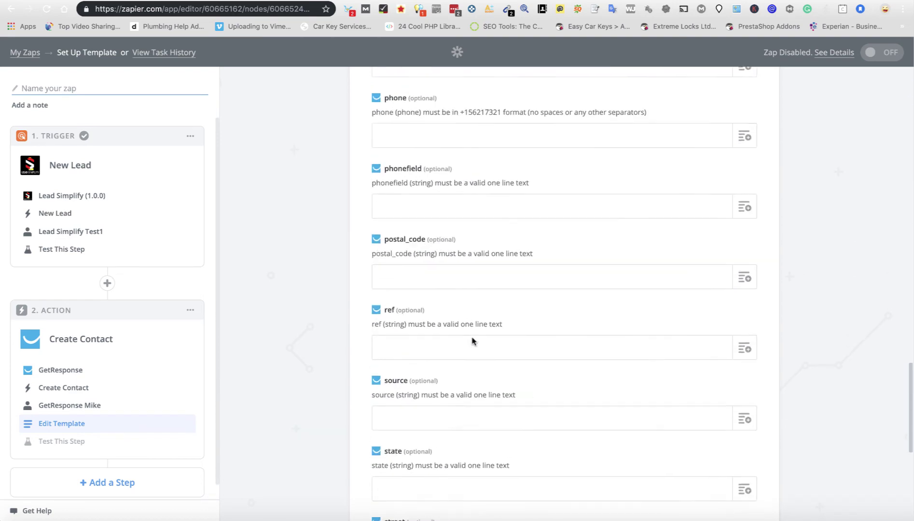
{"action": "scroll", "coordinate": [472, 342], "scroll_direction": "down", "scroll_amount": 3}
{"action": "left_click", "coordinate": [738, 456]}
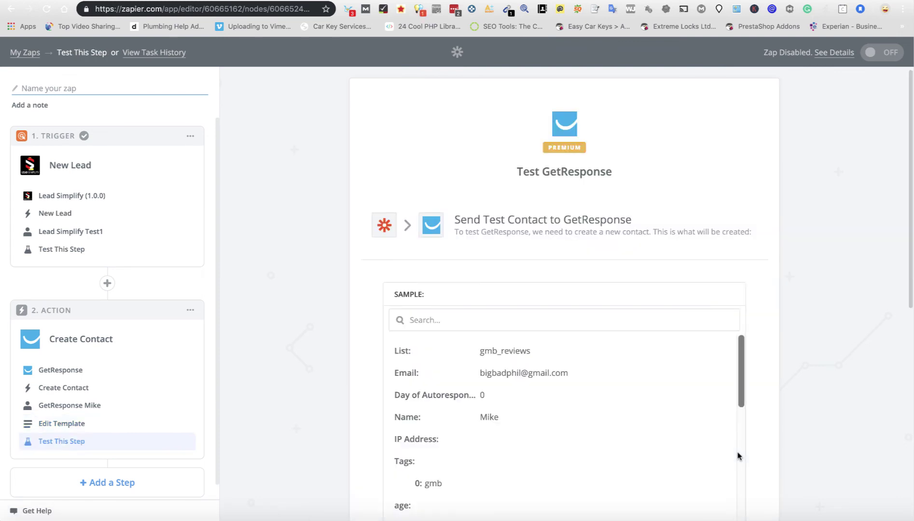
Step: Send a test contact to GetResponse and finish the Create Contact step
{"action": "scroll", "coordinate": [661, 341], "scroll_direction": "down", "scroll_amount": 10}
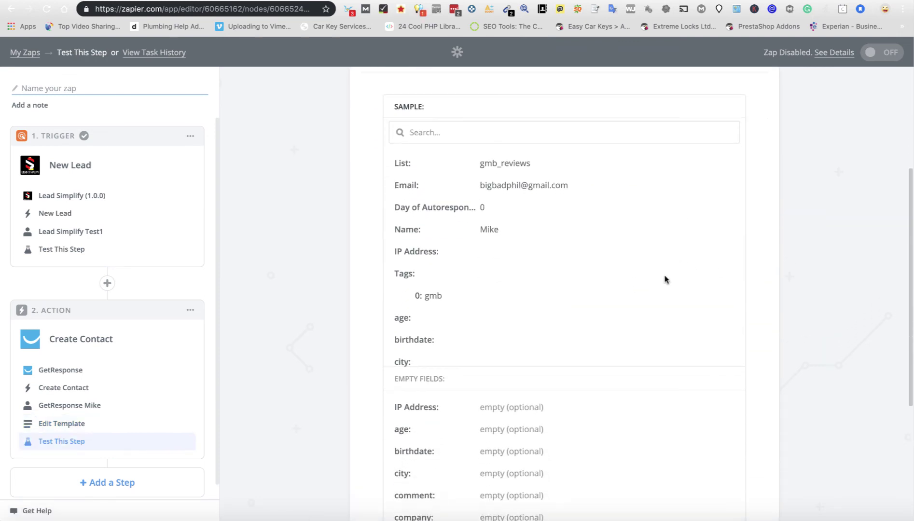
{"action": "scroll", "coordinate": [756, 327], "scroll_direction": "down", "scroll_amount": 5}
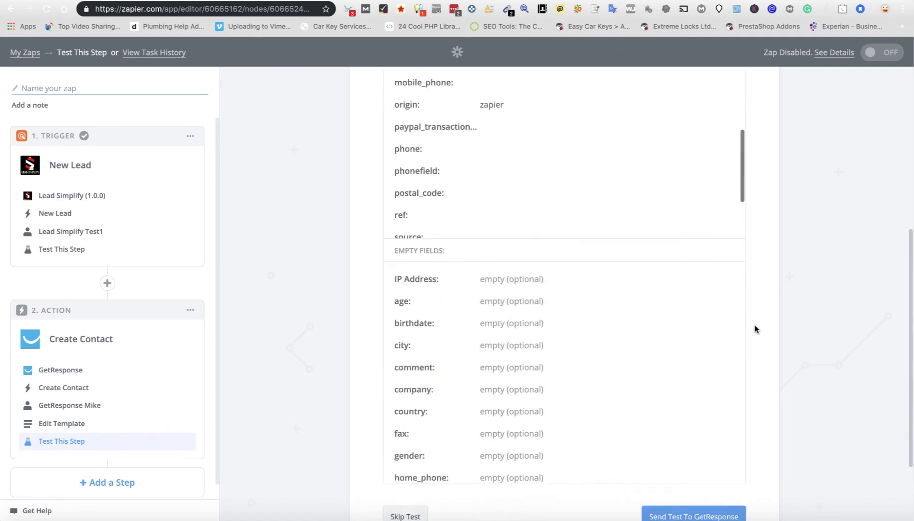
{"action": "left_click", "coordinate": [686, 437]}
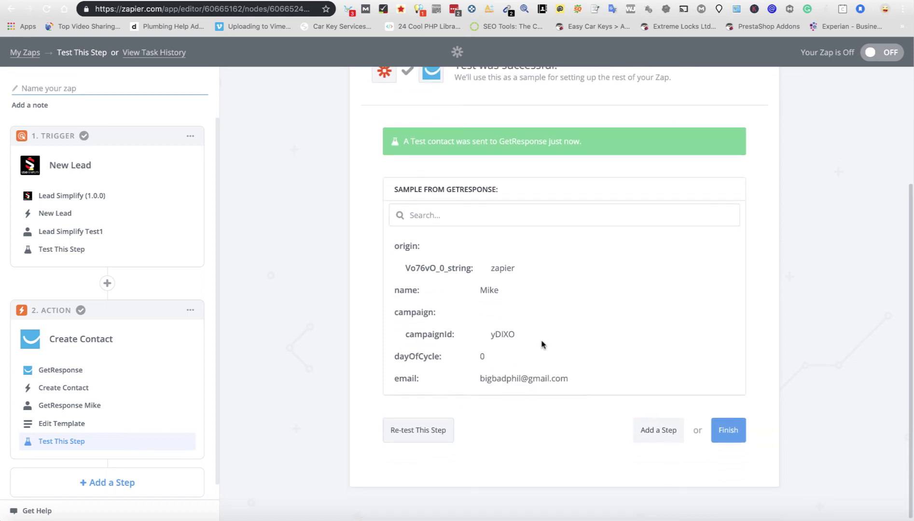
{"action": "left_click", "coordinate": [728, 431]}
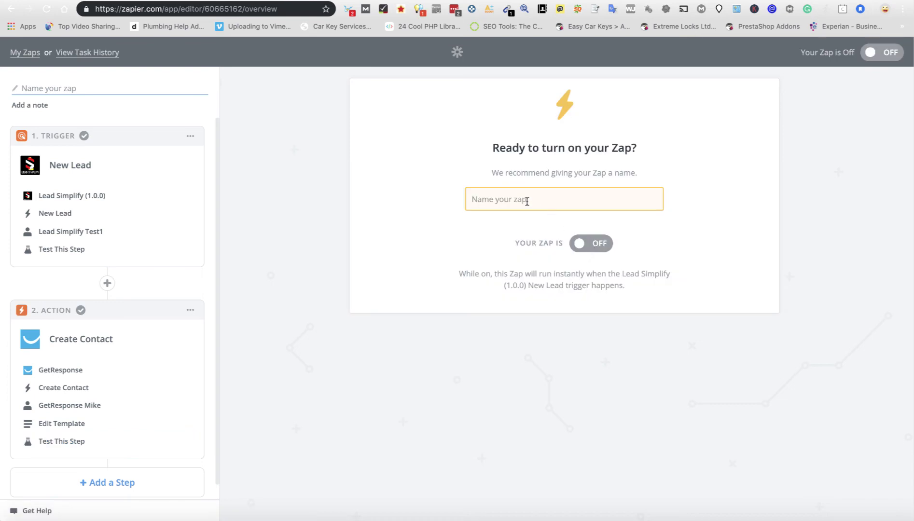
Step: Name the zap 'GMB Reviews' and switch it on
{"action": "left_click", "coordinate": [527, 202]}
{"action": "type", "text": "G"}
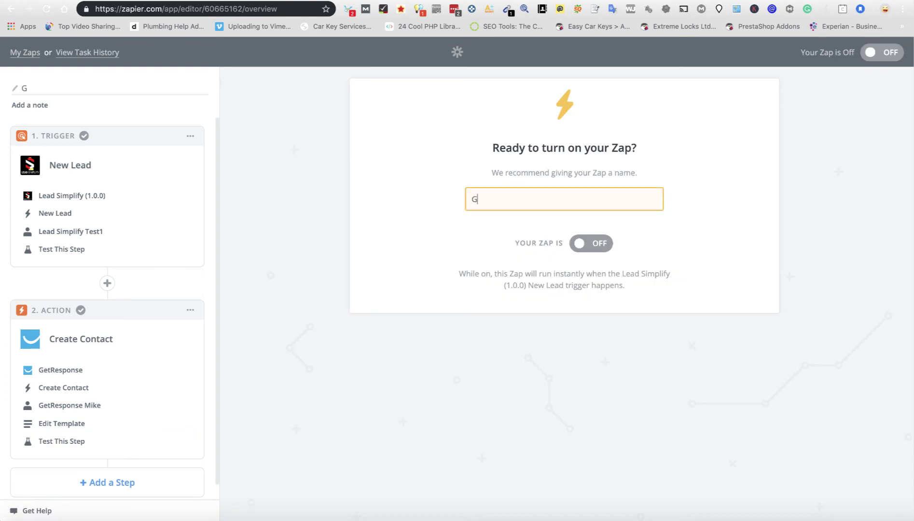
{"action": "type", "text": "MB Reviews"}
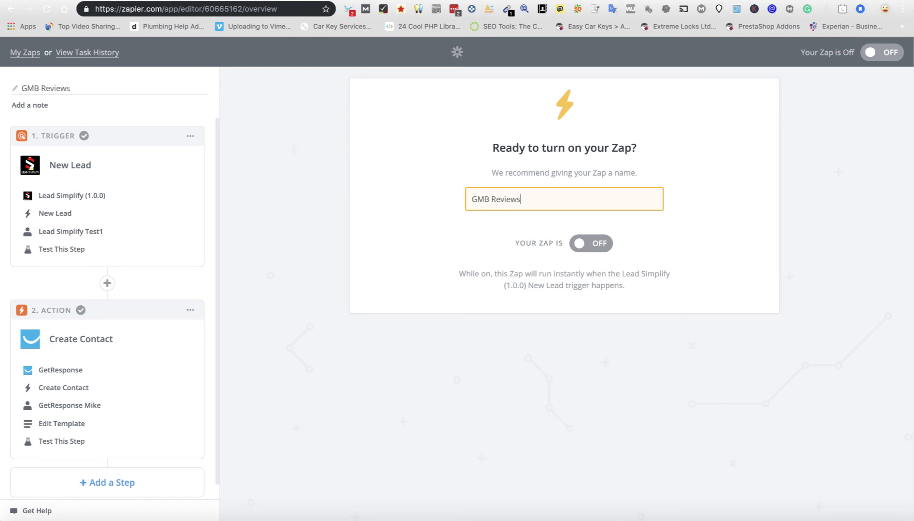
{"action": "left_click", "coordinate": [593, 244]}
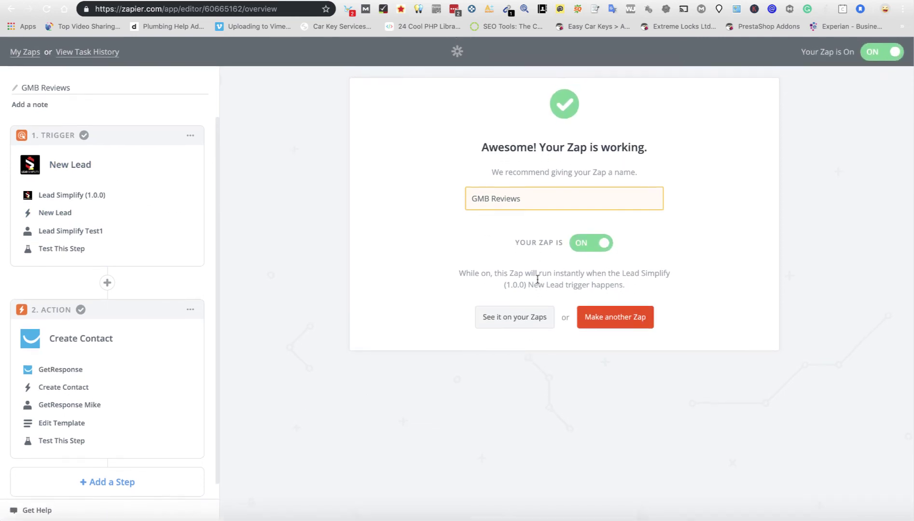
Step: Add a third step to the zap
{"action": "left_click", "coordinate": [119, 486]}
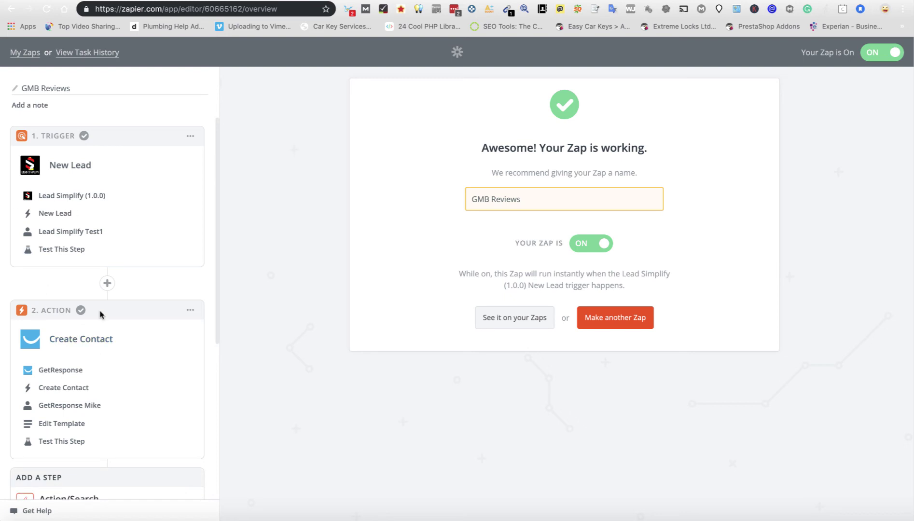
{"action": "scroll", "coordinate": [97, 268], "scroll_direction": "down", "scroll_amount": 1}
{"action": "scroll", "coordinate": [97, 268], "scroll_direction": "down", "scroll_amount": 3}
Step: Make the third step a Twitter Create Tweet action
{"action": "left_click", "coordinate": [88, 269]}
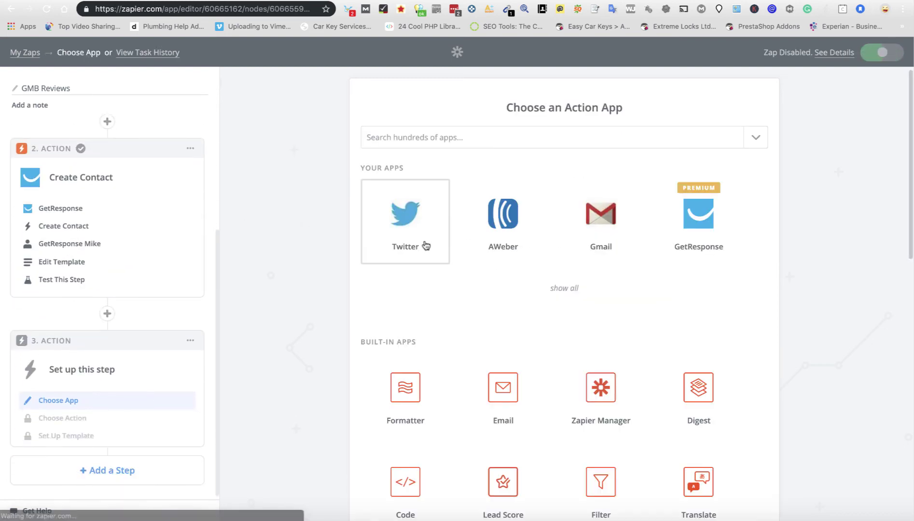
{"action": "left_click", "coordinate": [575, 135]}
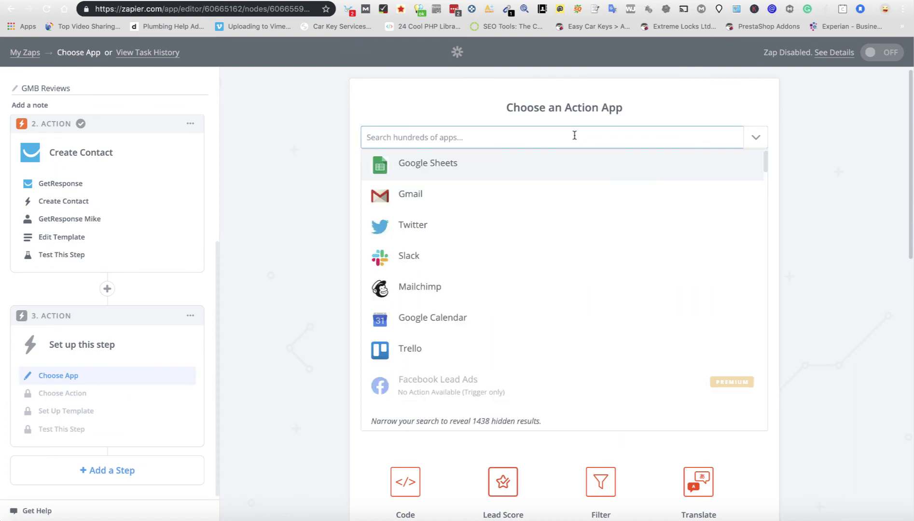
{"action": "left_click", "coordinate": [406, 226]}
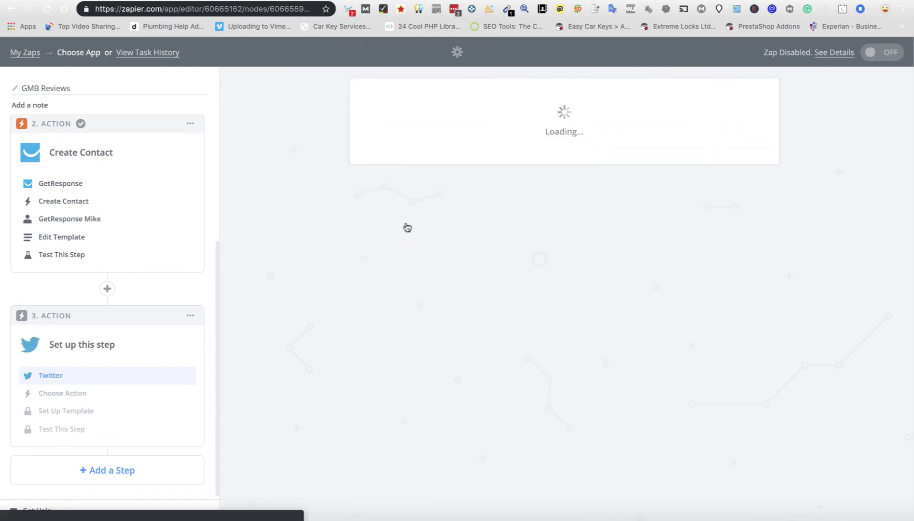
{"action": "left_click", "coordinate": [373, 241]}
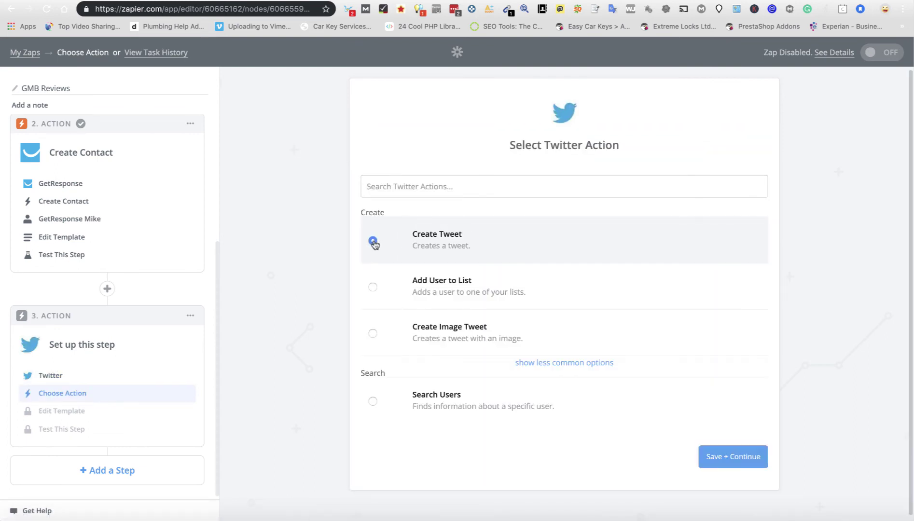
{"action": "left_click", "coordinate": [718, 457]}
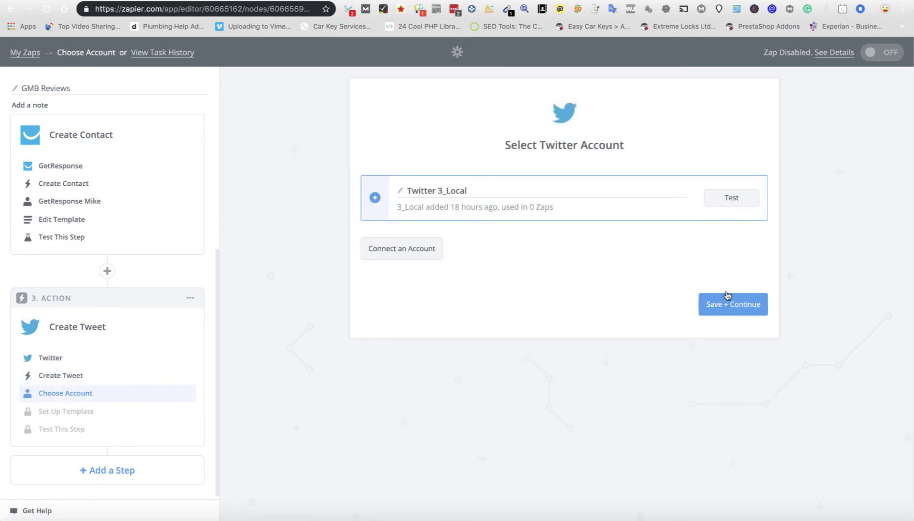
Step: Test the Twitter 3_Local account and use it for the tweet step
{"action": "left_click", "coordinate": [734, 203]}
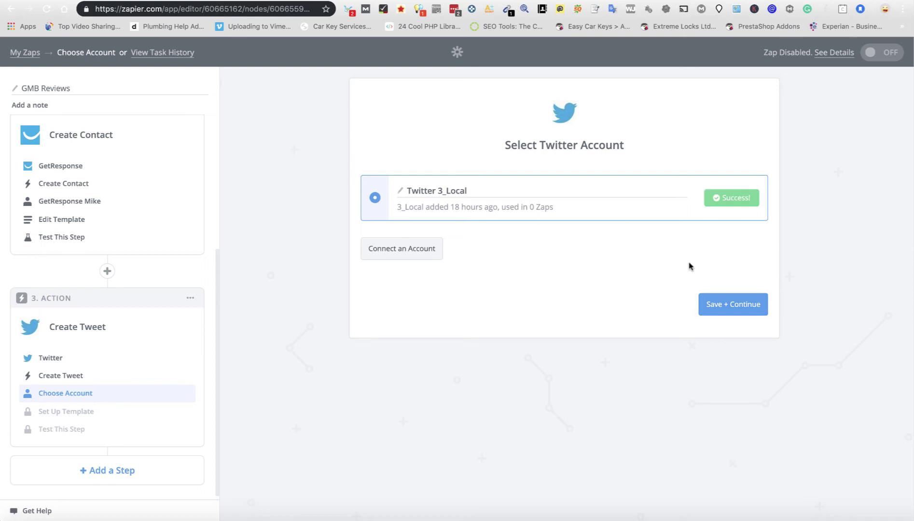
{"action": "left_click", "coordinate": [717, 305]}
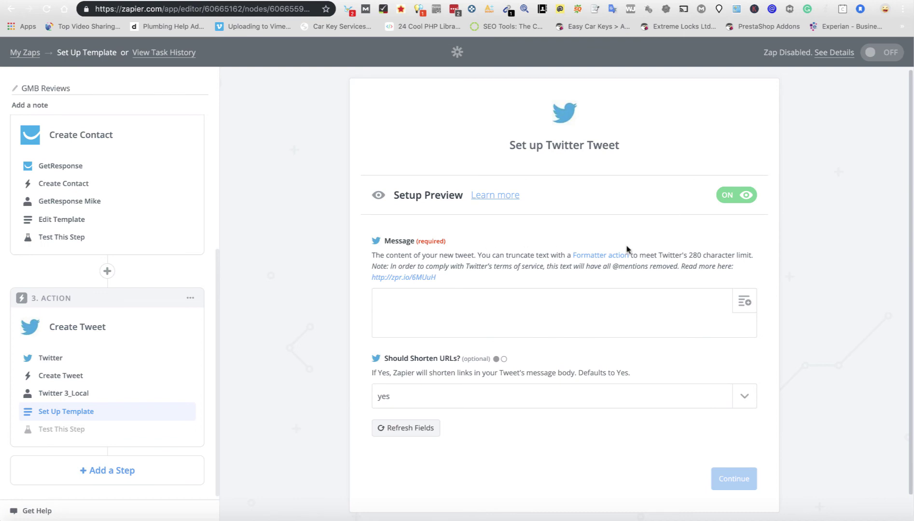
Step: Insert the New Lead trigger's Email into the tweet Message and save the setup
{"action": "scroll", "coordinate": [627, 251], "scroll_direction": "down", "scroll_amount": 1}
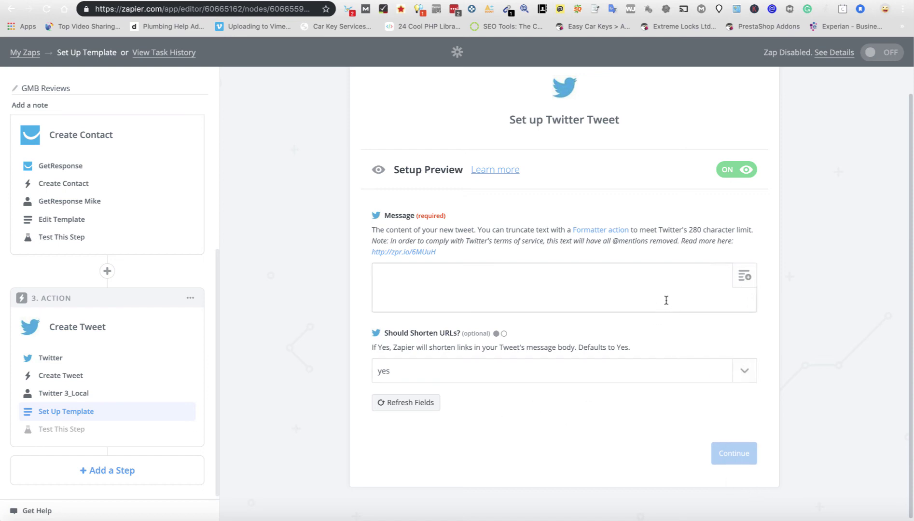
{"action": "left_click", "coordinate": [742, 280]}
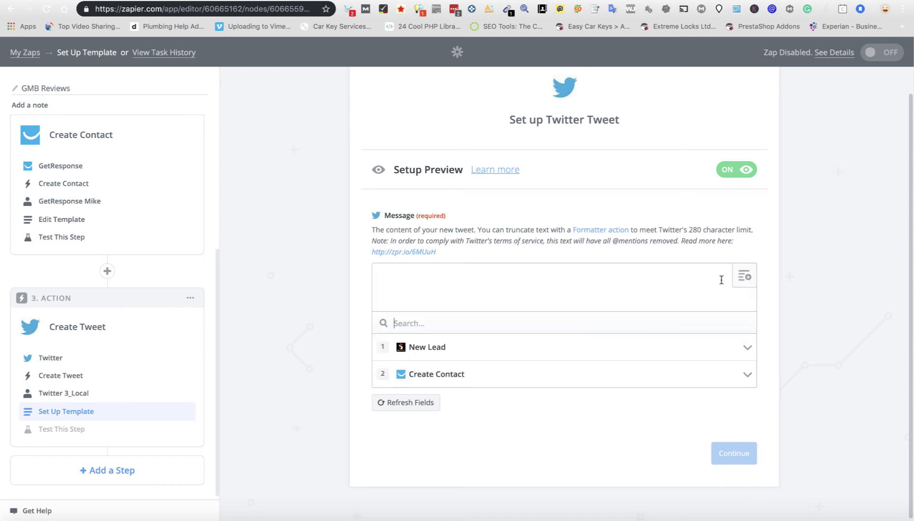
{"action": "left_click", "coordinate": [445, 350]}
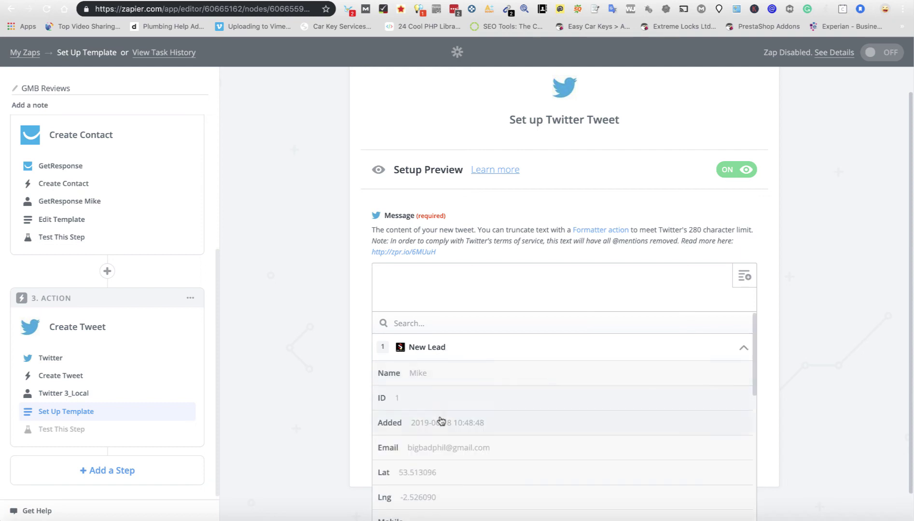
{"action": "left_click", "coordinate": [431, 449]}
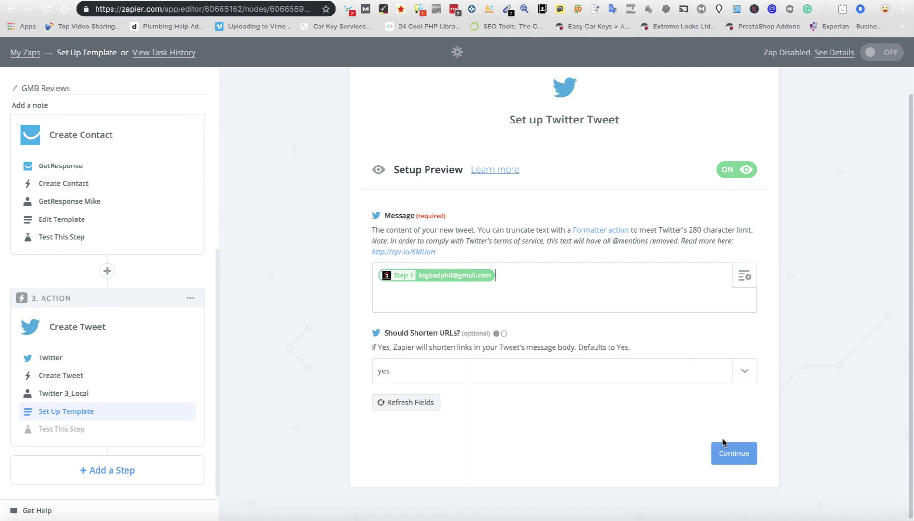
{"action": "left_click", "coordinate": [727, 454]}
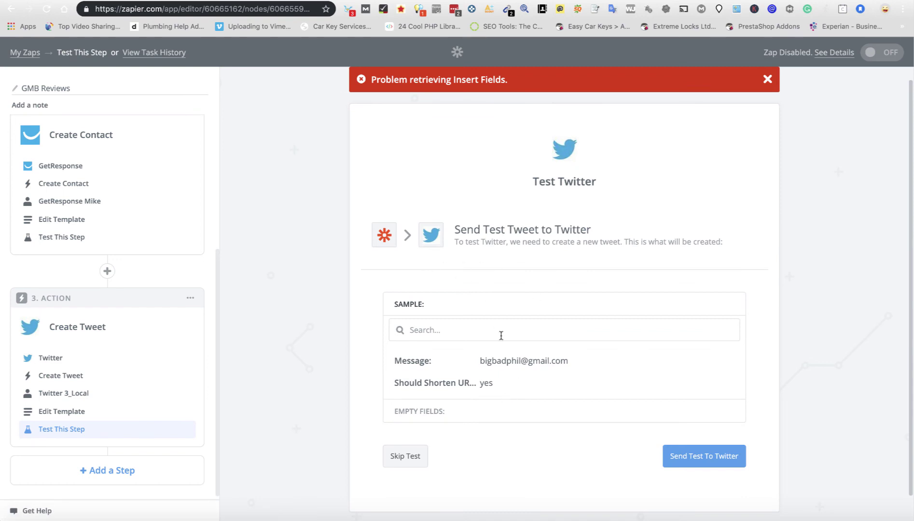
Step: Send a test tweet containing the lead's email to Twitter
{"action": "scroll", "coordinate": [504, 374], "scroll_direction": "down", "scroll_amount": 1}
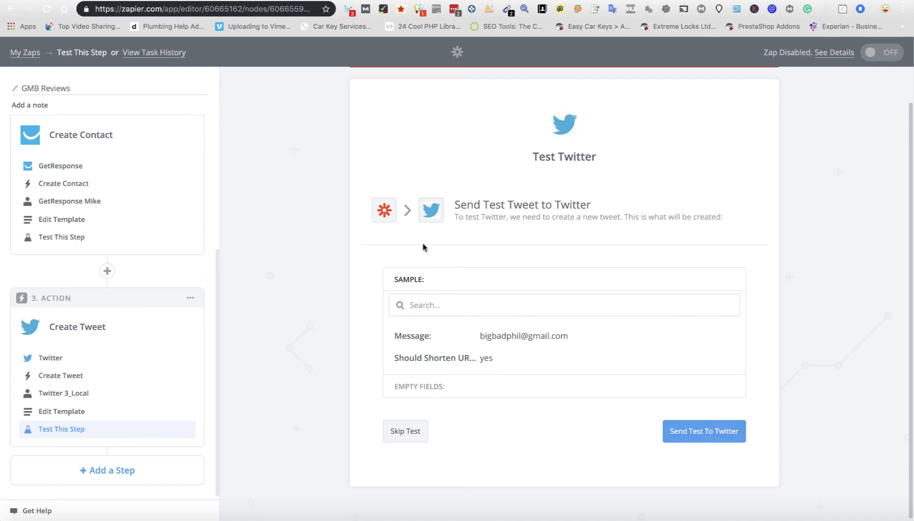
{"action": "scroll", "coordinate": [386, 218], "scroll_direction": "up", "scroll_amount": 2}
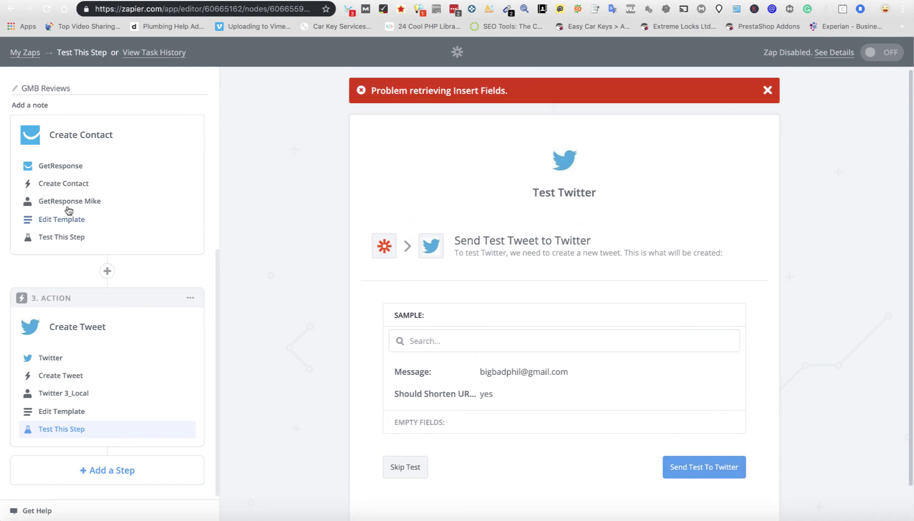
{"action": "scroll", "coordinate": [67, 211], "scroll_direction": "up", "scroll_amount": 8}
{"action": "scroll", "coordinate": [67, 210], "scroll_direction": "down", "scroll_amount": 5}
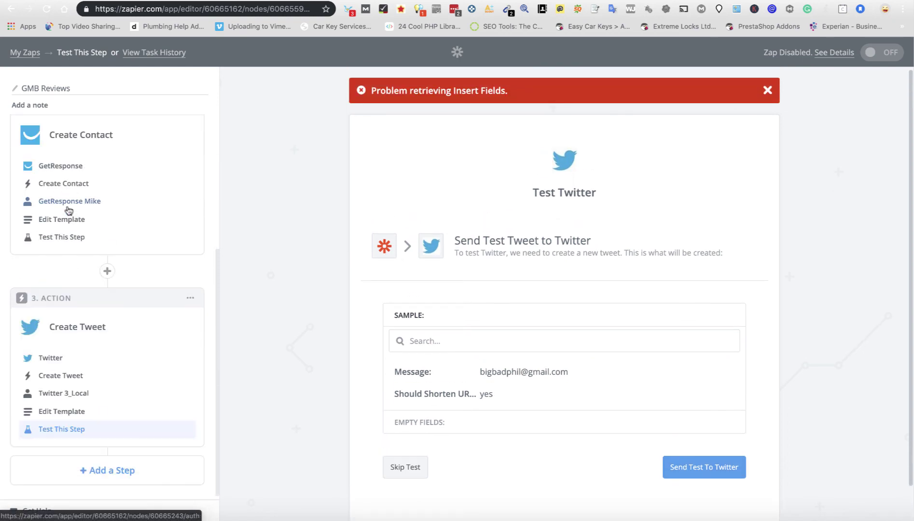
{"action": "scroll", "coordinate": [106, 252], "scroll_direction": "up", "scroll_amount": 4}
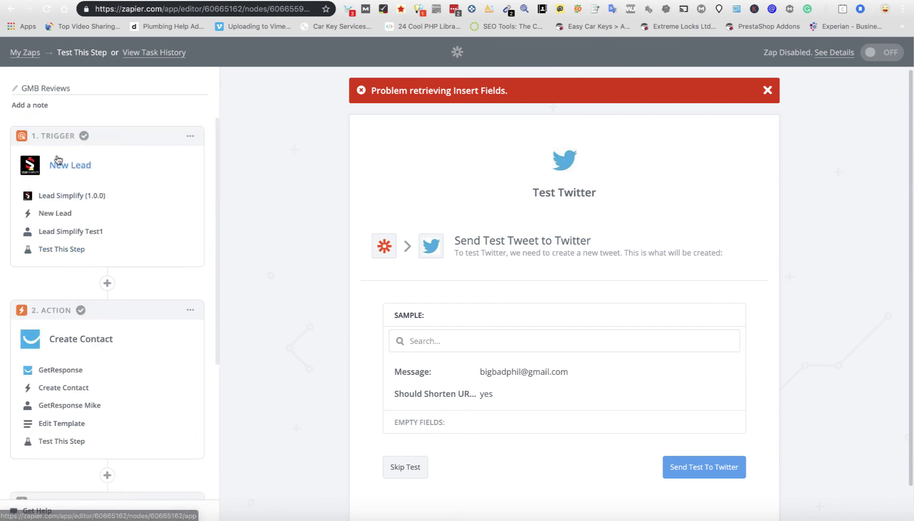
{"action": "scroll", "coordinate": [113, 479], "scroll_direction": "down", "scroll_amount": 4}
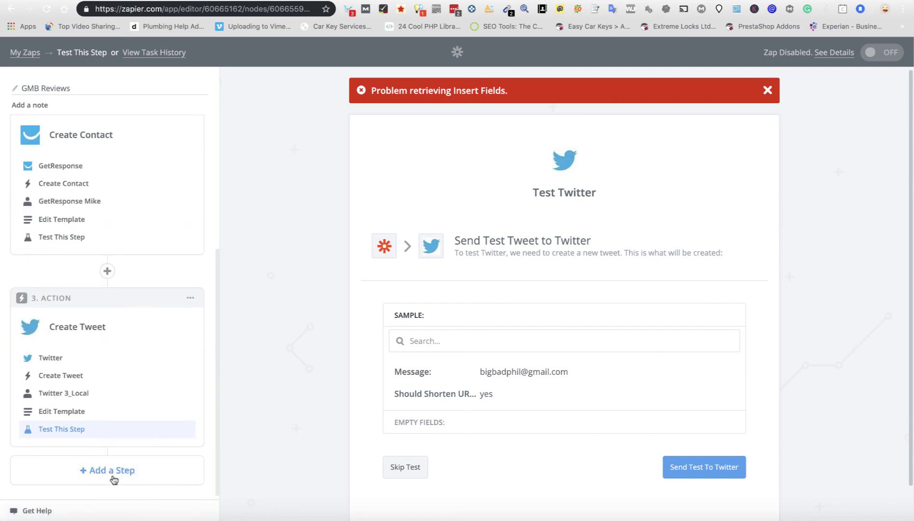
{"action": "scroll", "coordinate": [610, 370], "scroll_direction": "down", "scroll_amount": 1}
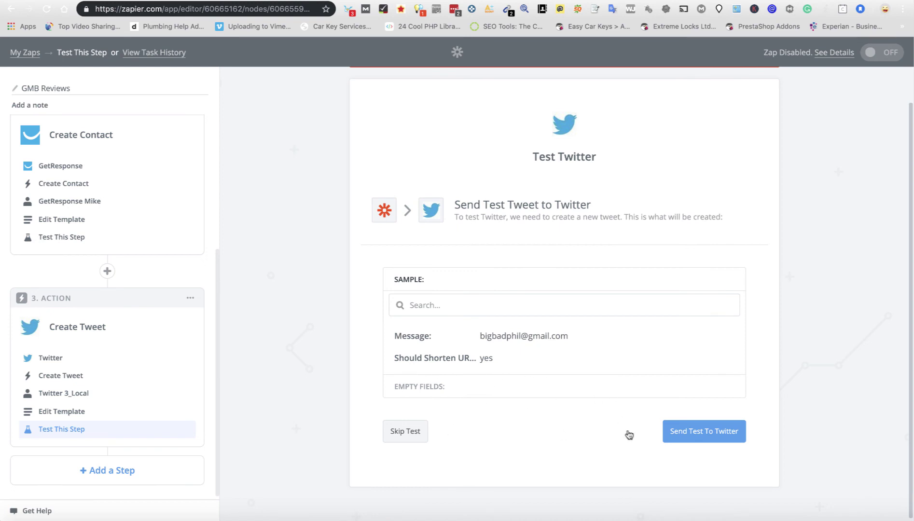
{"action": "left_click", "coordinate": [692, 432]}
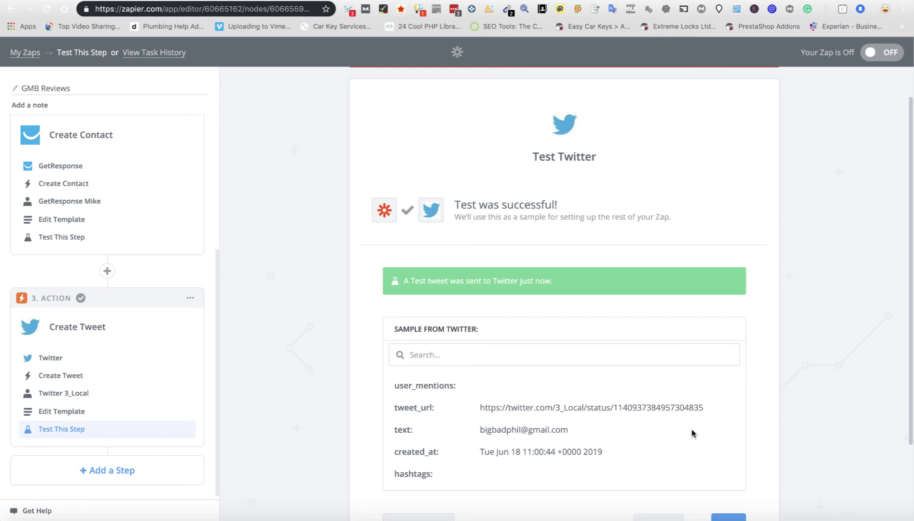
{"action": "scroll", "coordinate": [574, 257], "scroll_direction": "down", "scroll_amount": 2}
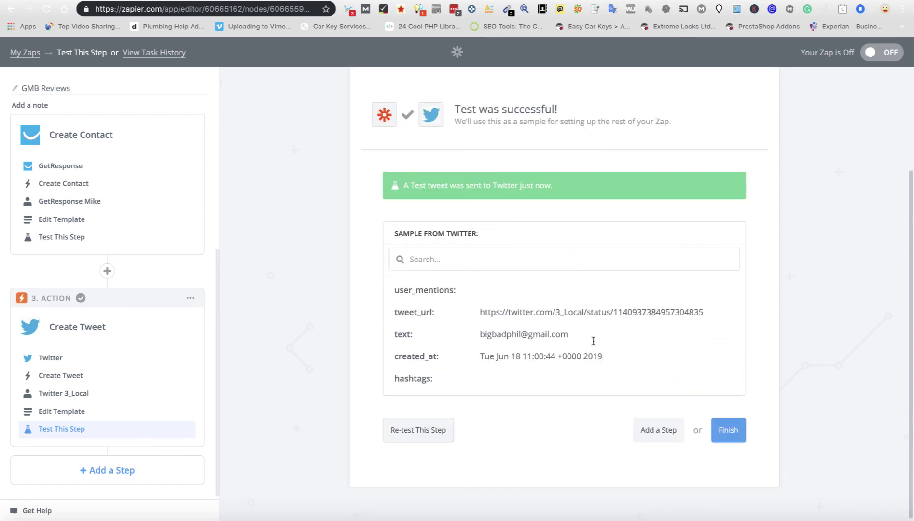
Step: Delete the Create Tweet step, switch the GMB Reviews zap on, and start another zap
{"action": "left_click", "coordinate": [727, 438]}
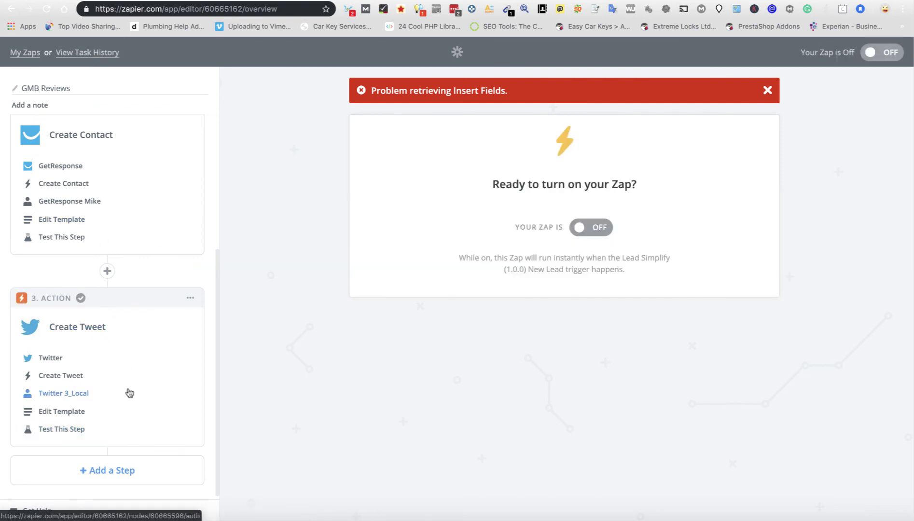
{"action": "left_click", "coordinate": [190, 298]}
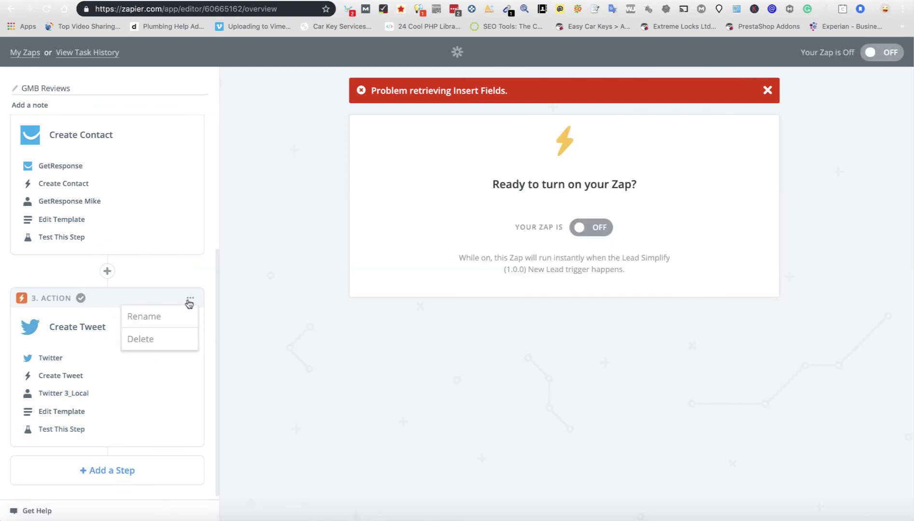
{"action": "left_click", "coordinate": [144, 340]}
{"action": "left_click", "coordinate": [166, 340]}
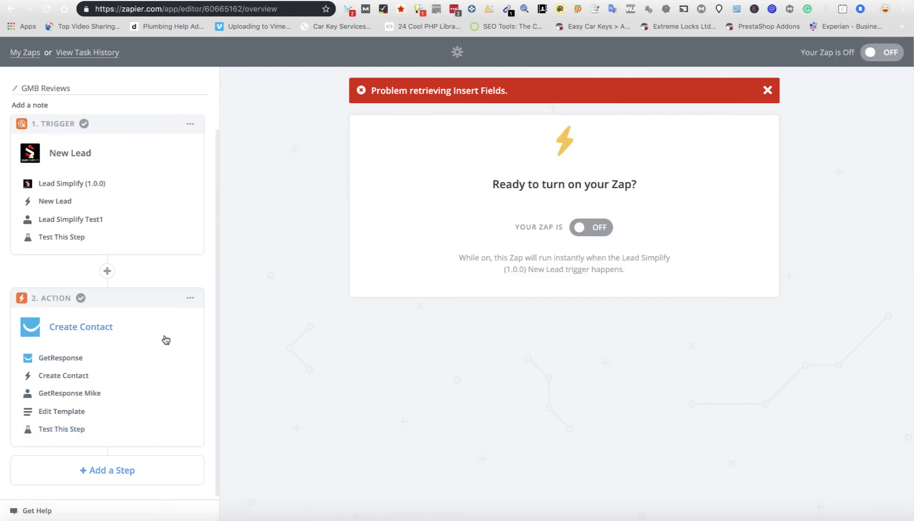
{"action": "left_click", "coordinate": [590, 235]}
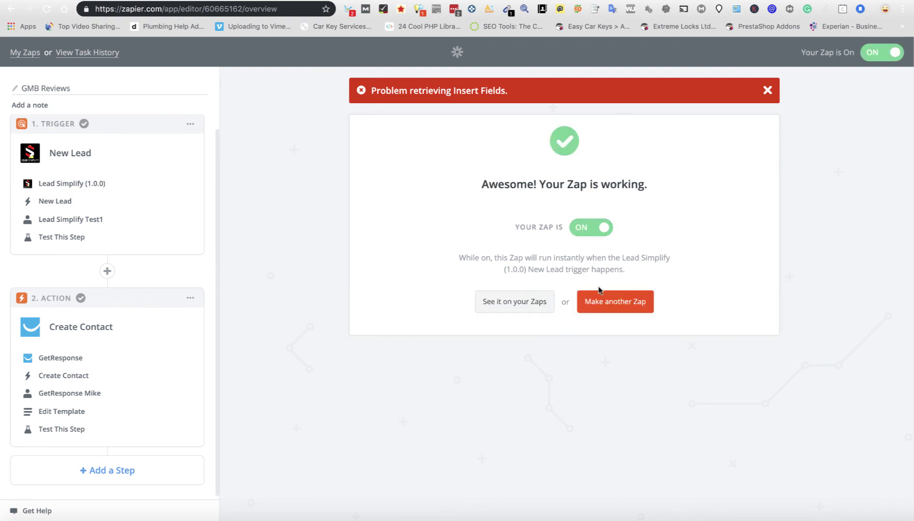
{"action": "left_click", "coordinate": [590, 301]}
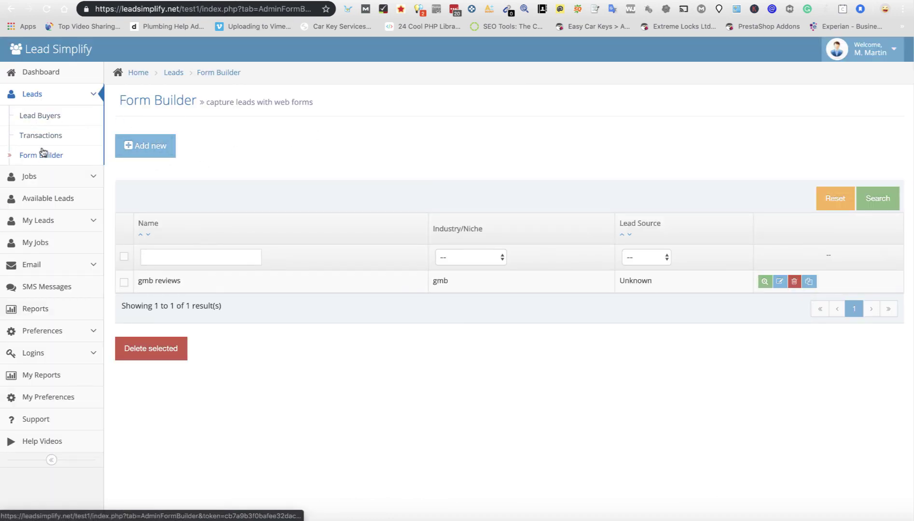
Step: Open the gmb reviews form from Form Builder and launch it on its own page
{"action": "left_click", "coordinate": [361, 291]}
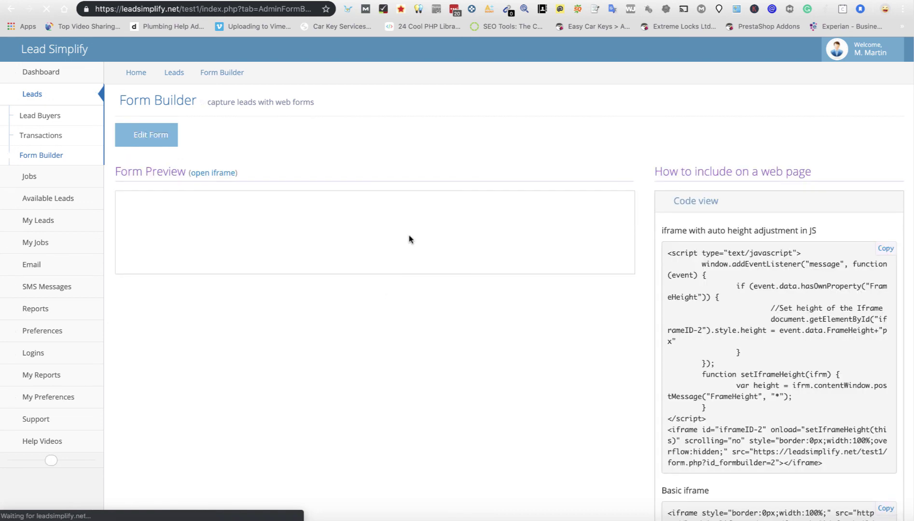
{"action": "left_click", "coordinate": [304, 206]}
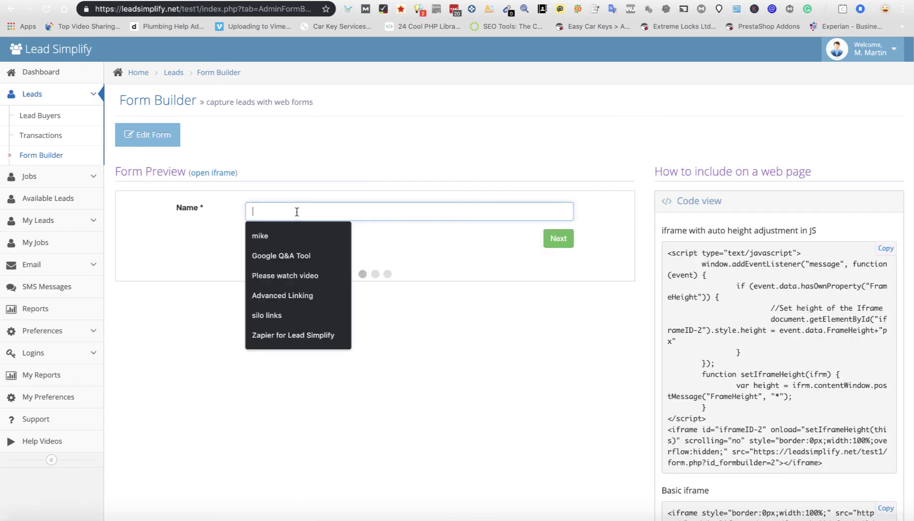
{"action": "left_click", "coordinate": [266, 236]}
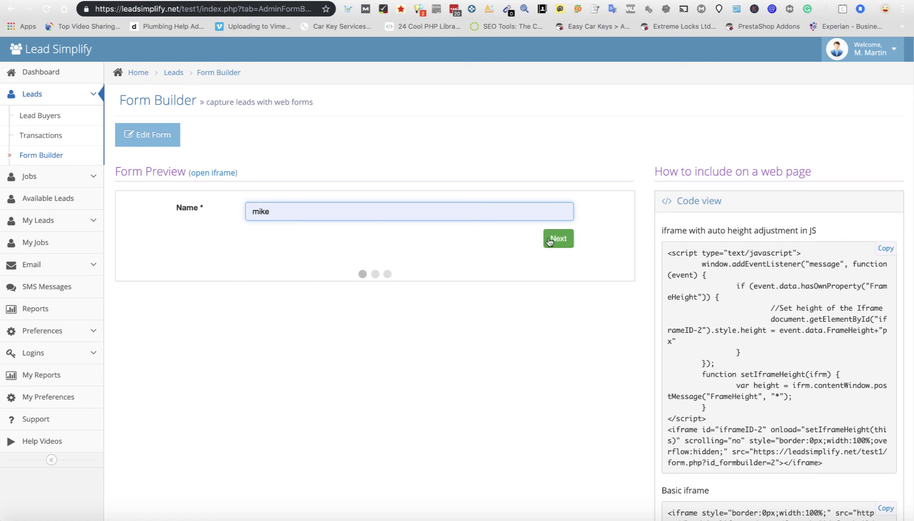
{"action": "left_click", "coordinate": [208, 174]}
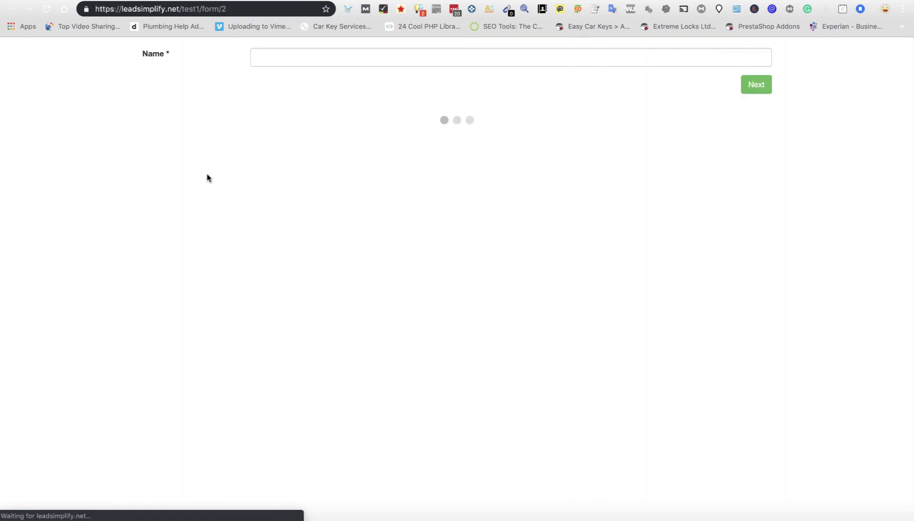
Step: Fill the lead's Name, first address line and Postcode from saved suggestions
{"action": "left_click", "coordinate": [338, 59]}
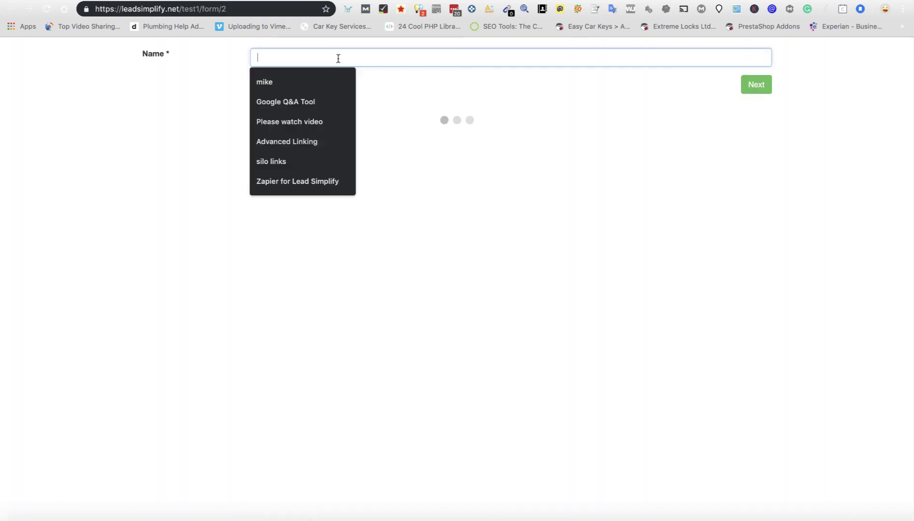
{"action": "left_click", "coordinate": [266, 83]}
{"action": "left_click", "coordinate": [756, 85]}
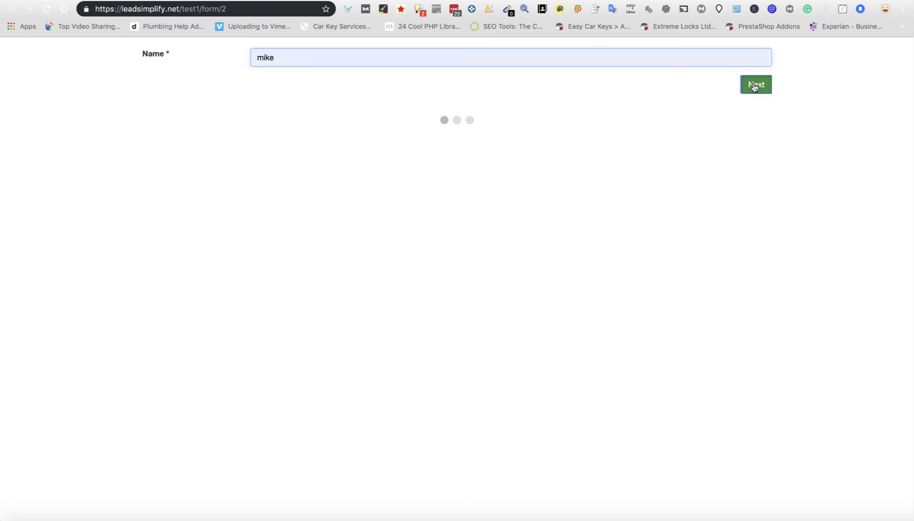
{"action": "left_click", "coordinate": [330, 57]}
{"action": "left_click", "coordinate": [290, 83]}
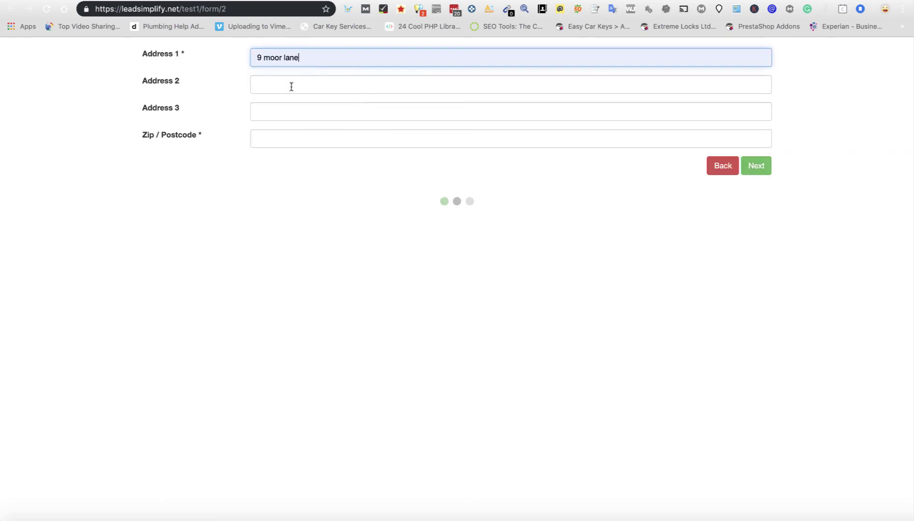
{"action": "left_click", "coordinate": [291, 138]}
{"action": "left_click", "coordinate": [283, 163]}
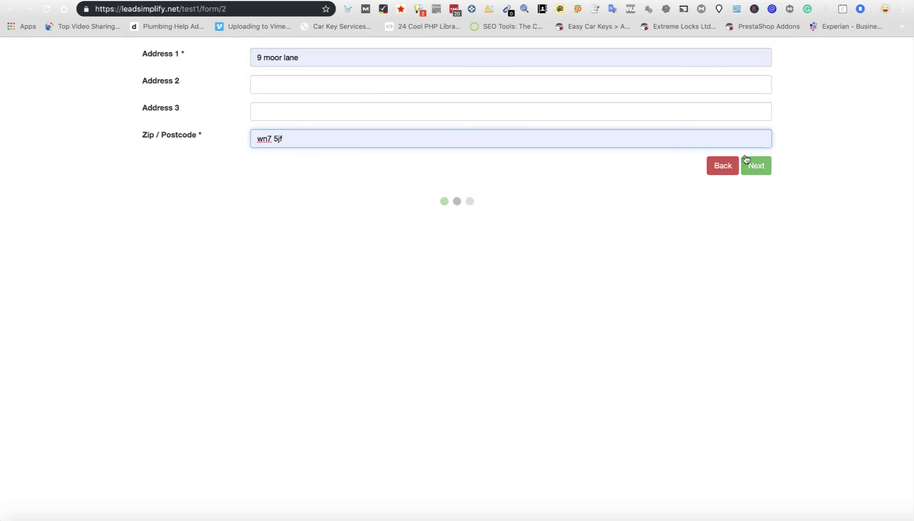
{"action": "left_click", "coordinate": [755, 165]}
Step: Enter the telephone number and a corrected e-mail address, then submit the test lead
{"action": "left_click", "coordinate": [261, 59]}
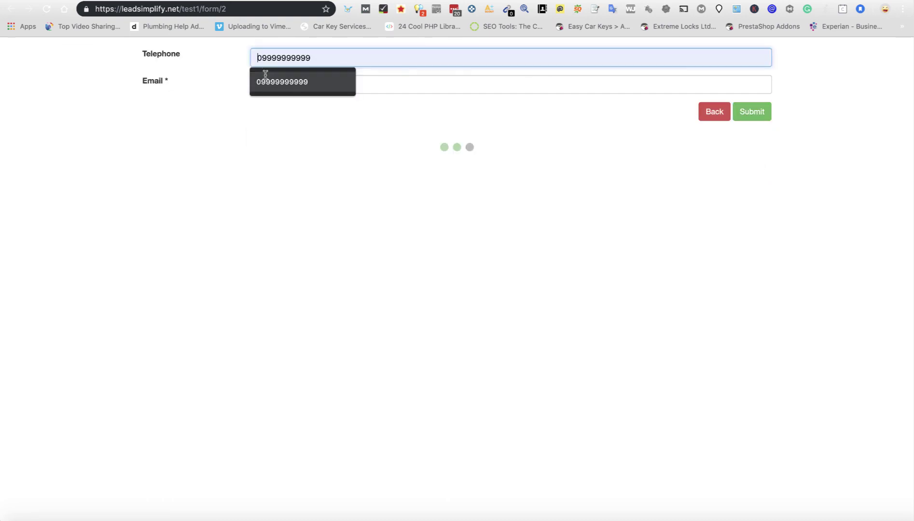
{"action": "left_click", "coordinate": [268, 79]}
{"action": "left_click", "coordinate": [273, 87]}
{"action": "left_click", "coordinate": [280, 110]}
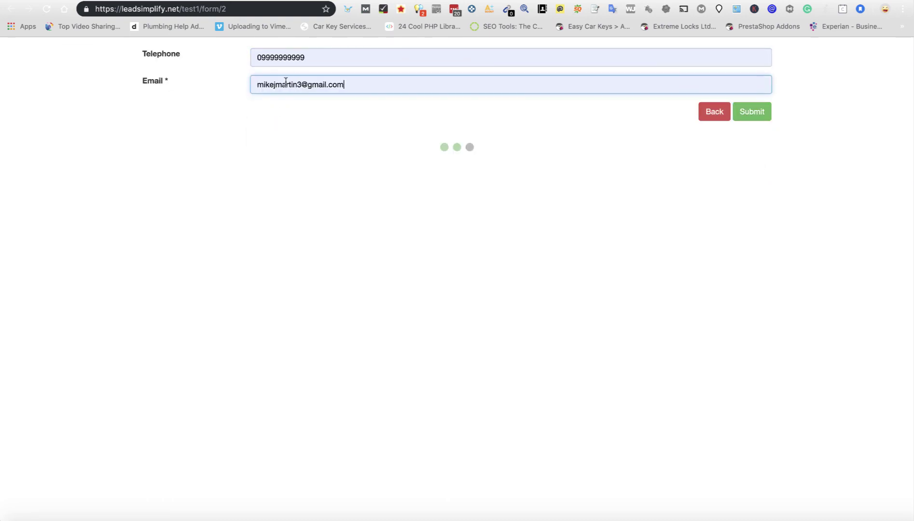
{"action": "double_click", "coordinate": [284, 84]}
{"action": "type", "text": "brianthe"}
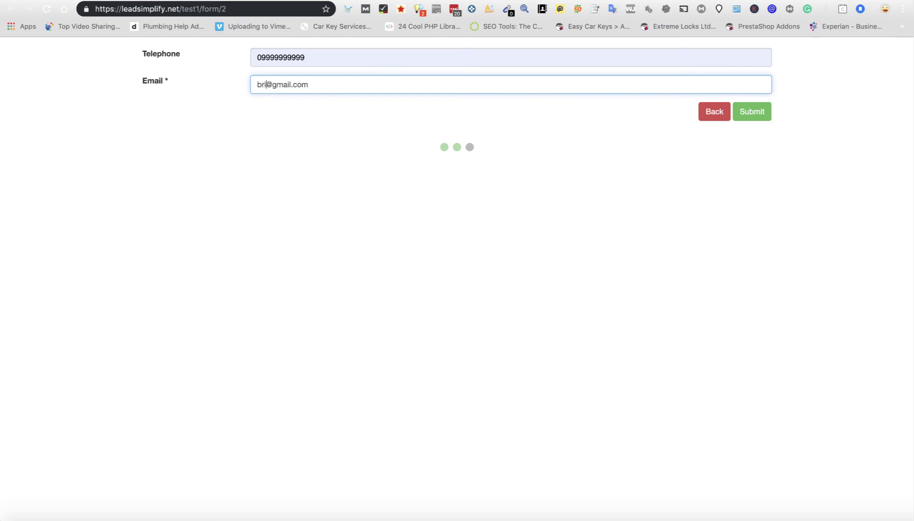
{"action": "type", "text": "madman"}
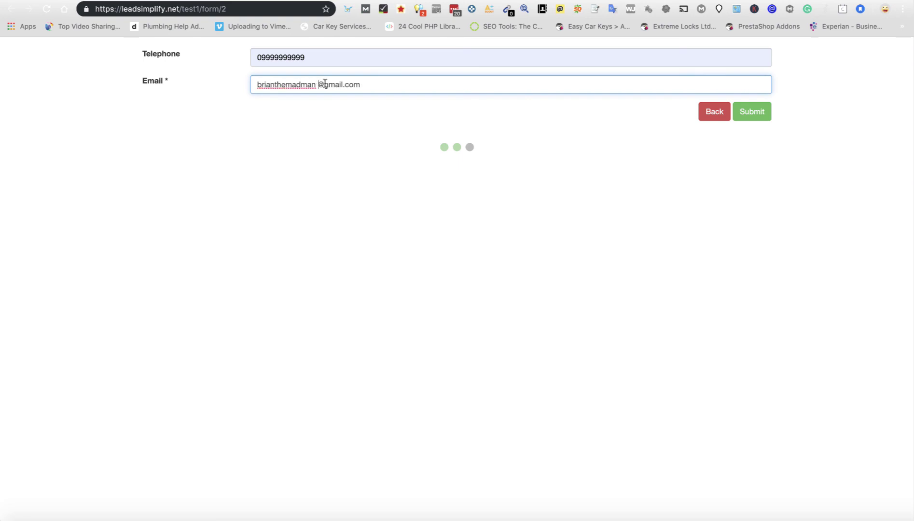
{"action": "key", "text": "BackSpace"}
{"action": "left_click", "coordinate": [758, 114]}
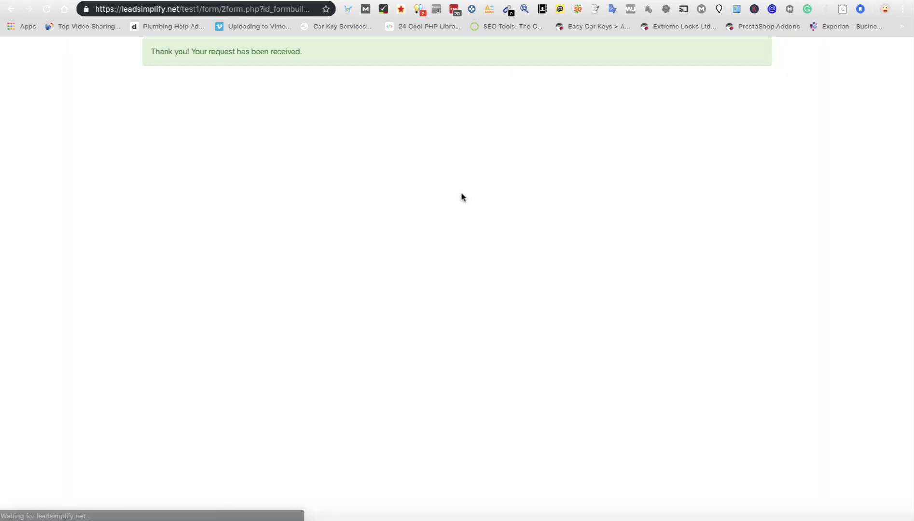
{"action": "left_click", "coordinate": [215, 0]}
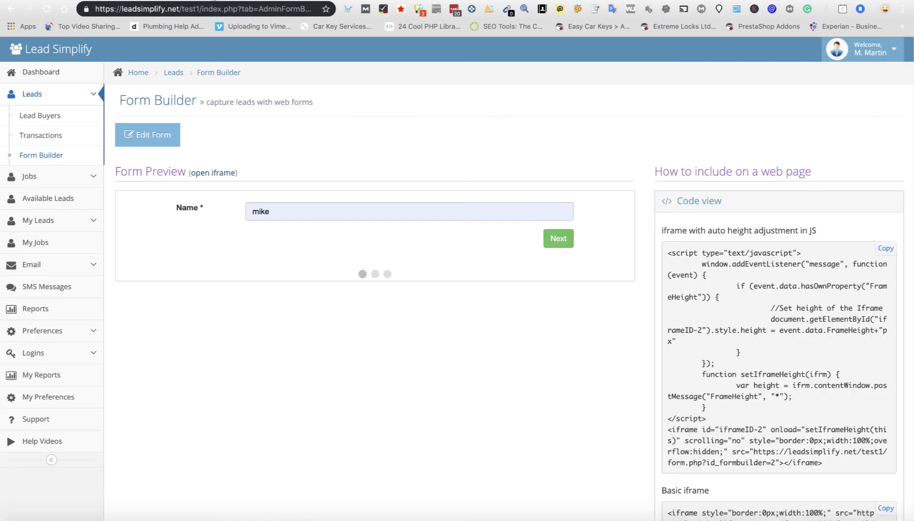
Step: Show the contacts of the gmb_reviews list using its options menu on the Lists page
{"action": "left_click", "coordinate": [30, 95]}
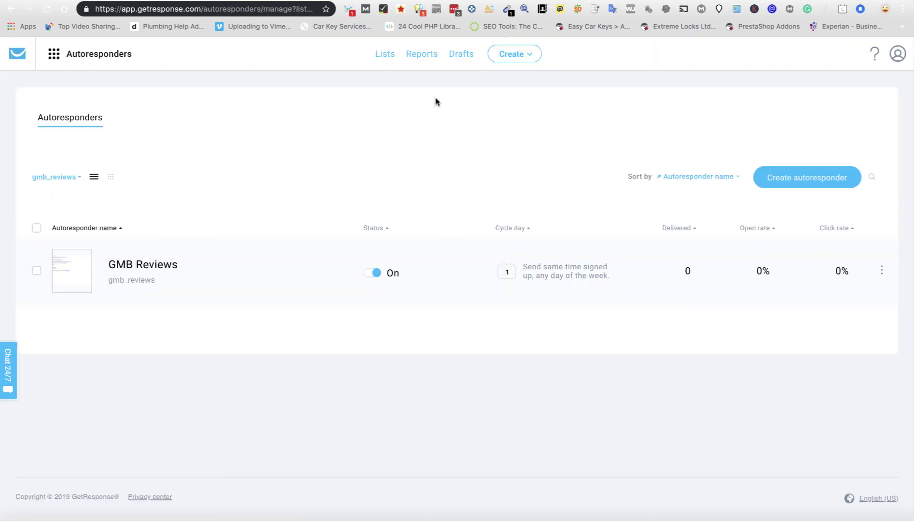
{"action": "left_click", "coordinate": [389, 59]}
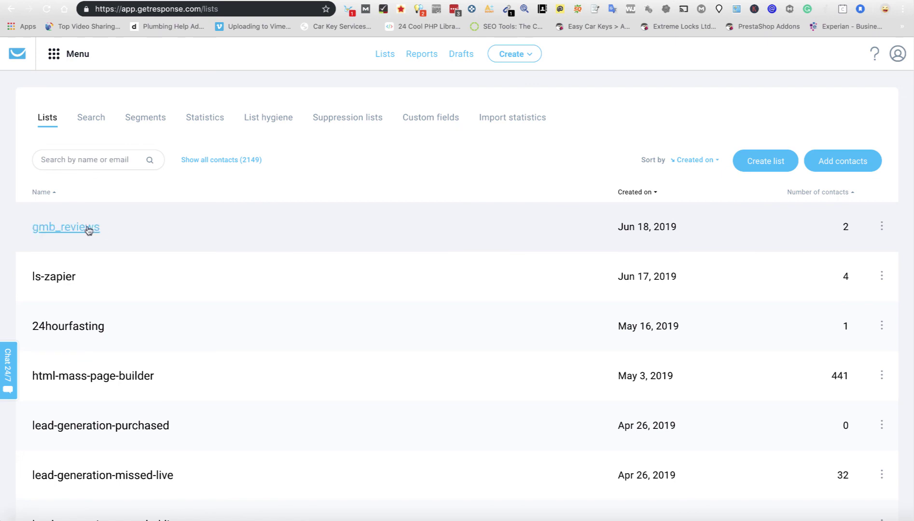
{"action": "left_click", "coordinate": [882, 226]}
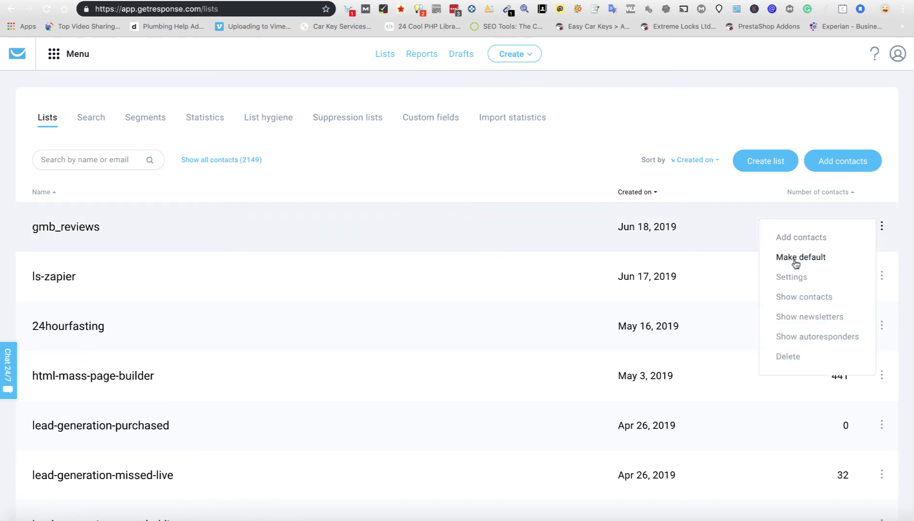
{"action": "left_click", "coordinate": [798, 300]}
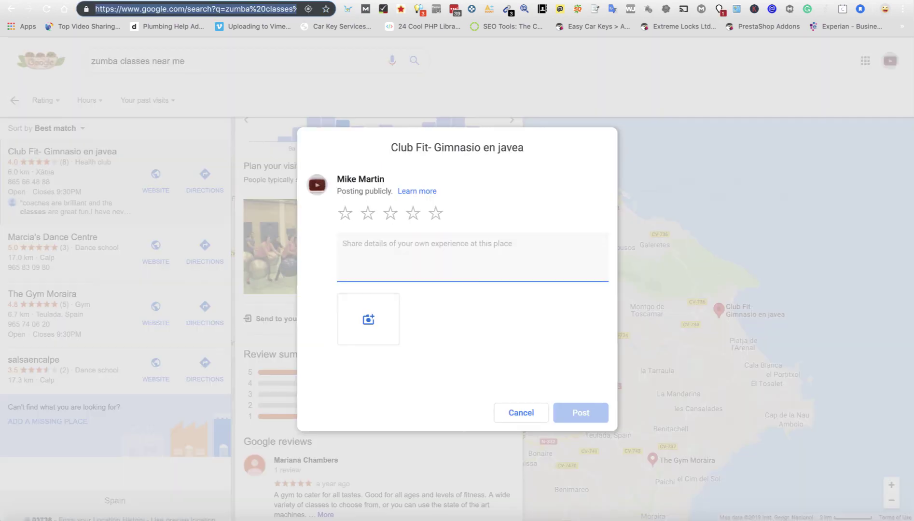
Step: Cancel the Write a review dialog for Club Fit- Gimnasio en javea without posting
{"action": "left_click", "coordinate": [520, 413]}
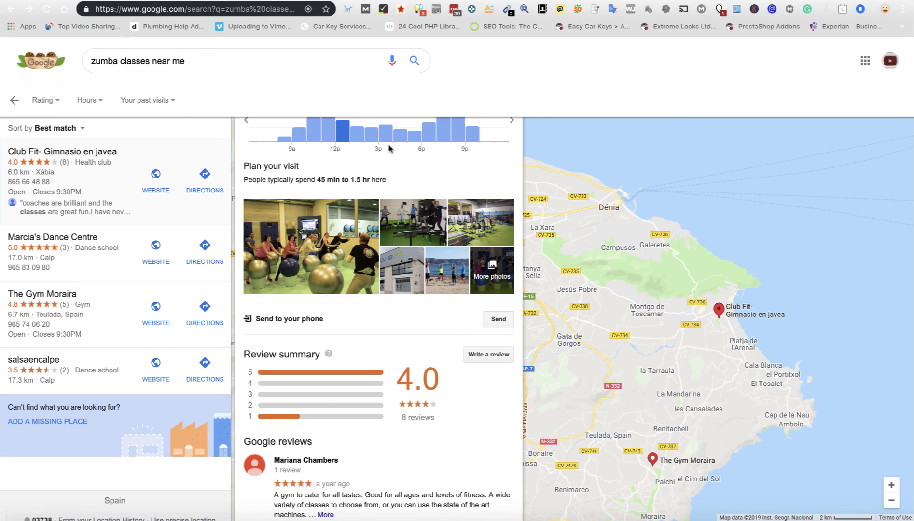
{"action": "left_click", "coordinate": [590, 1]}
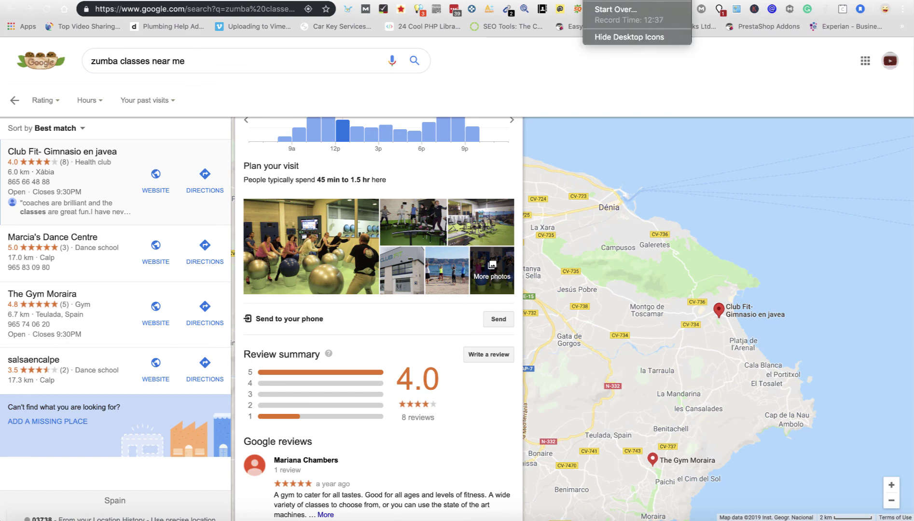